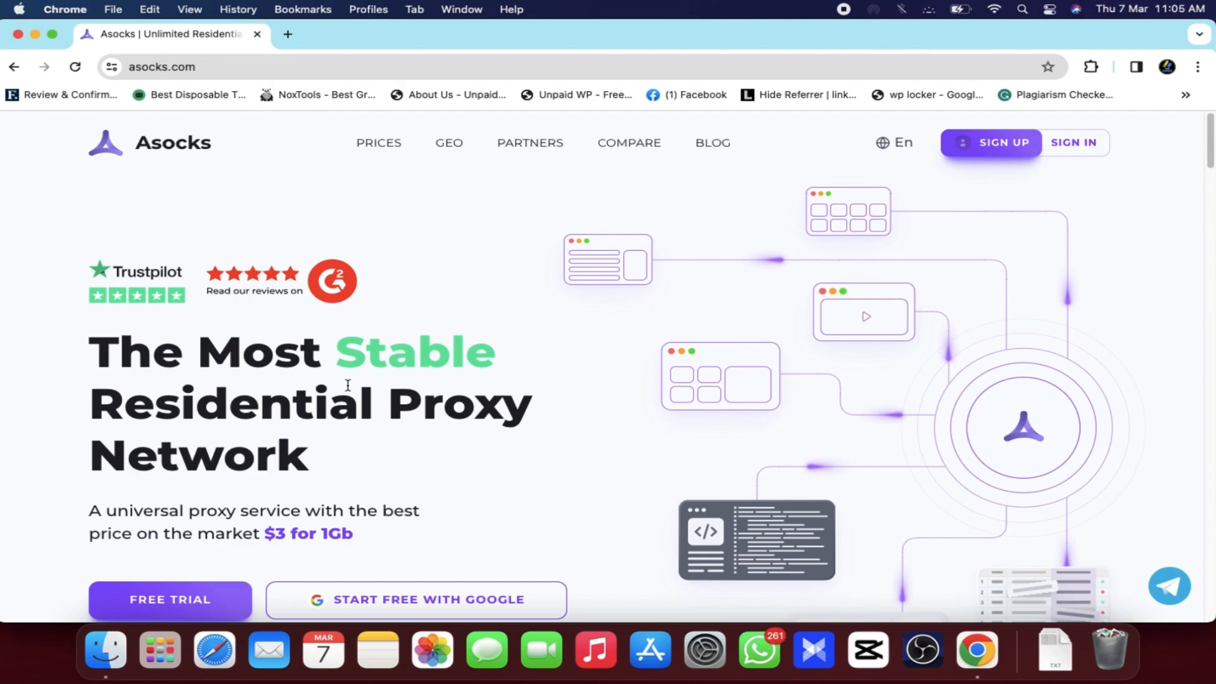
# Step: Examine the Asocks homepage's per-gigabyte price and the key figures for mobile and residential IPs
pyautogui.scroll(-1, 212, 375)
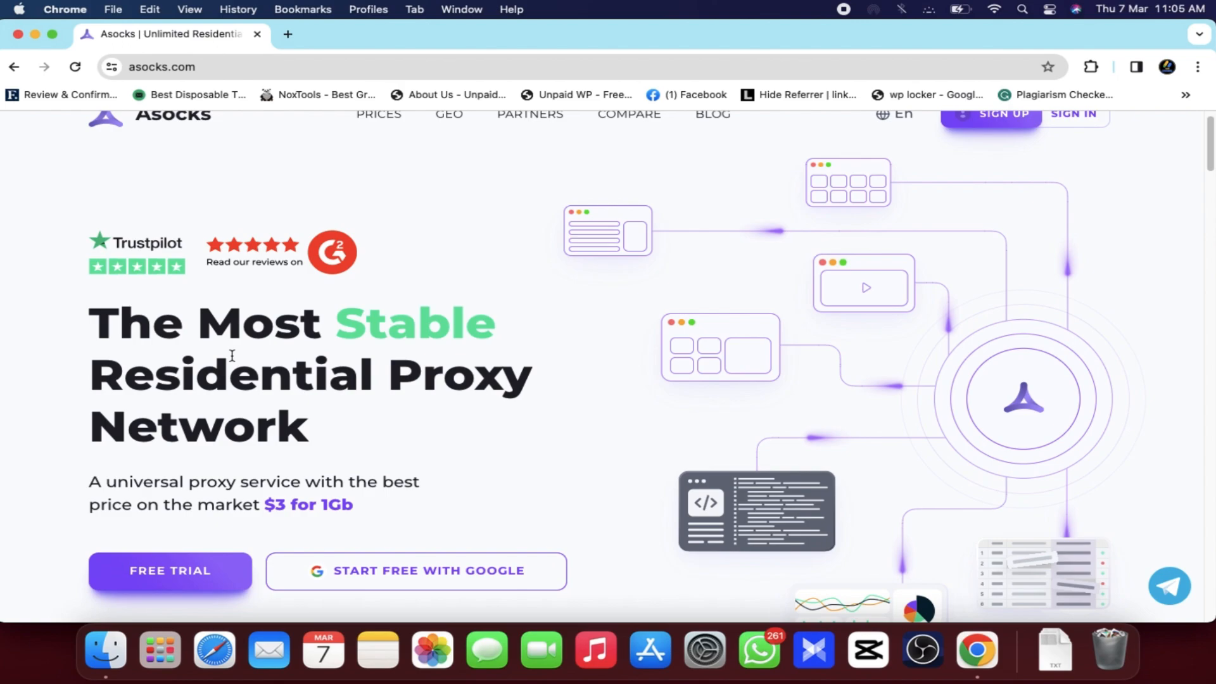
pyautogui.moveTo(264, 505); pyautogui.dragTo(363, 507)
pyautogui.click(363, 507)
pyautogui.scroll(-7, 234, 446)
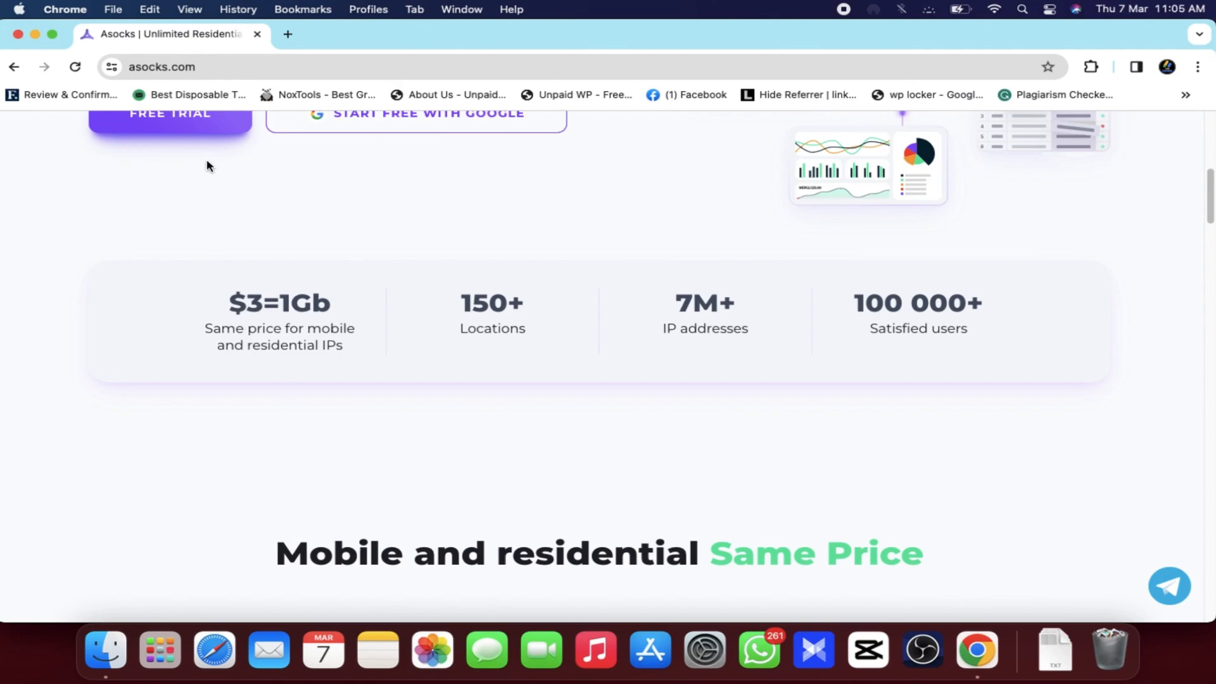
pyautogui.moveTo(231, 303); pyautogui.dragTo(354, 301)
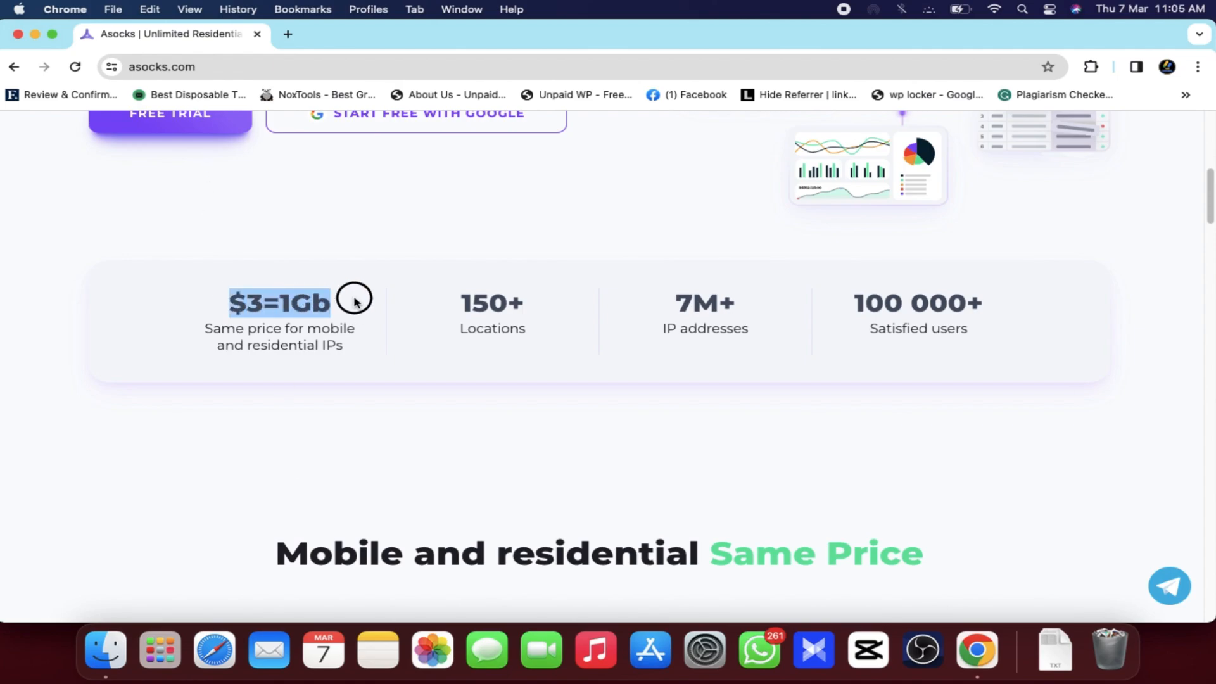
pyautogui.click(476, 306)
pyautogui.moveTo(202, 331); pyautogui.dragTo(353, 351)
pyautogui.click(352, 350)
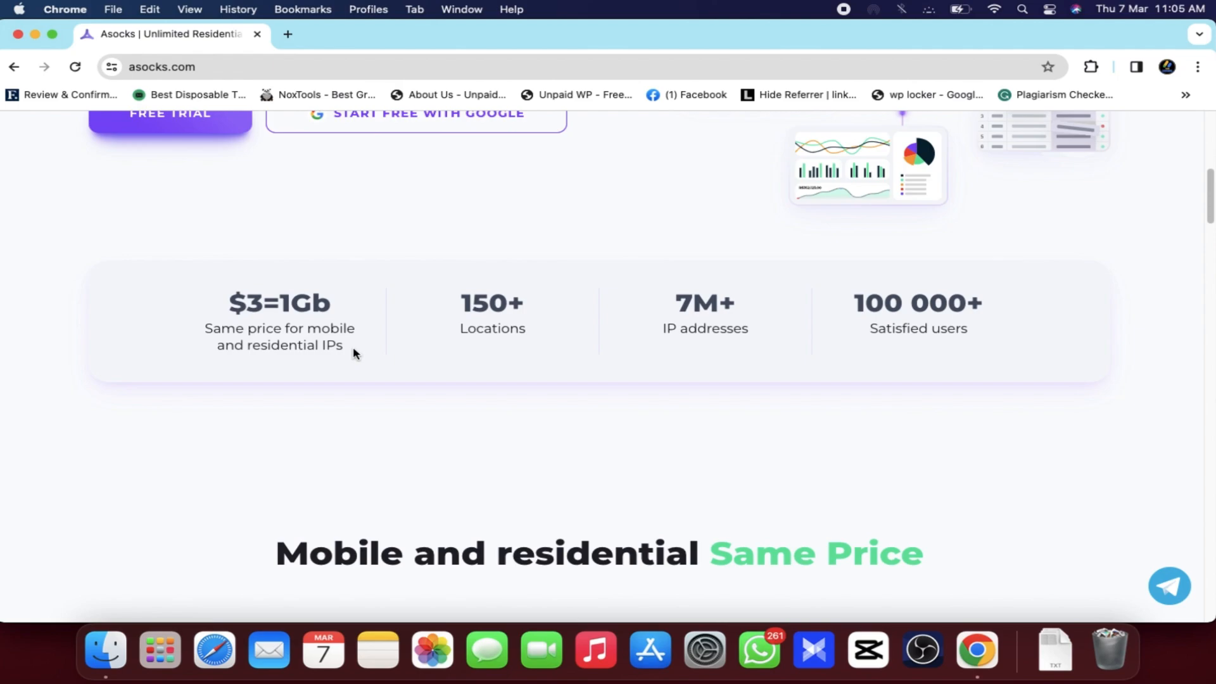
pyautogui.scroll(-5, 444, 380)
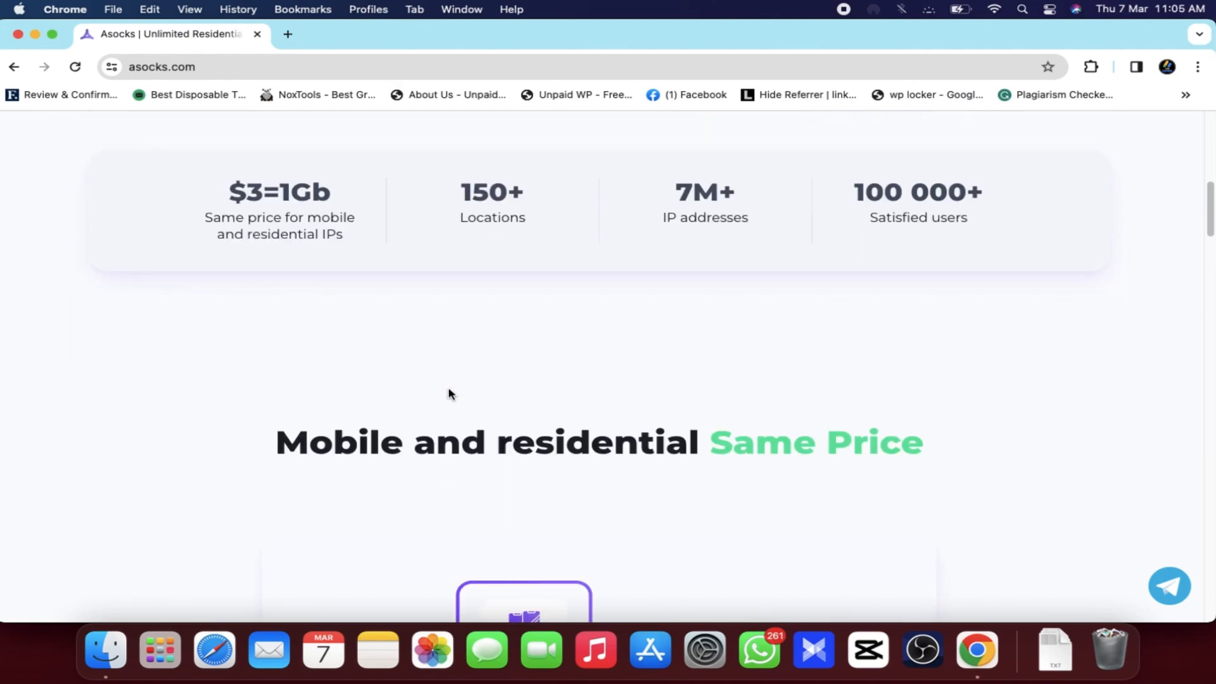
# Step: Review the homepage sections on industry use cases, business benefits, pay-as-you-go traffic and support
pyautogui.scroll(-8, 500, 405)
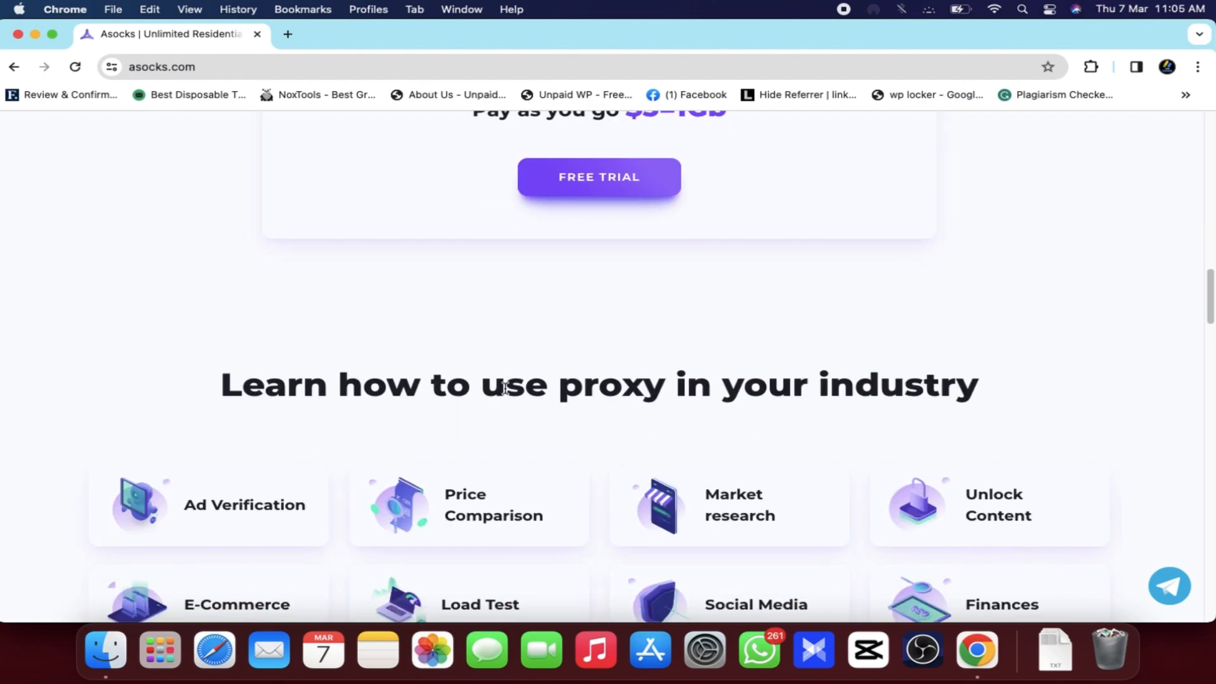
pyautogui.scroll(-2, 496, 420)
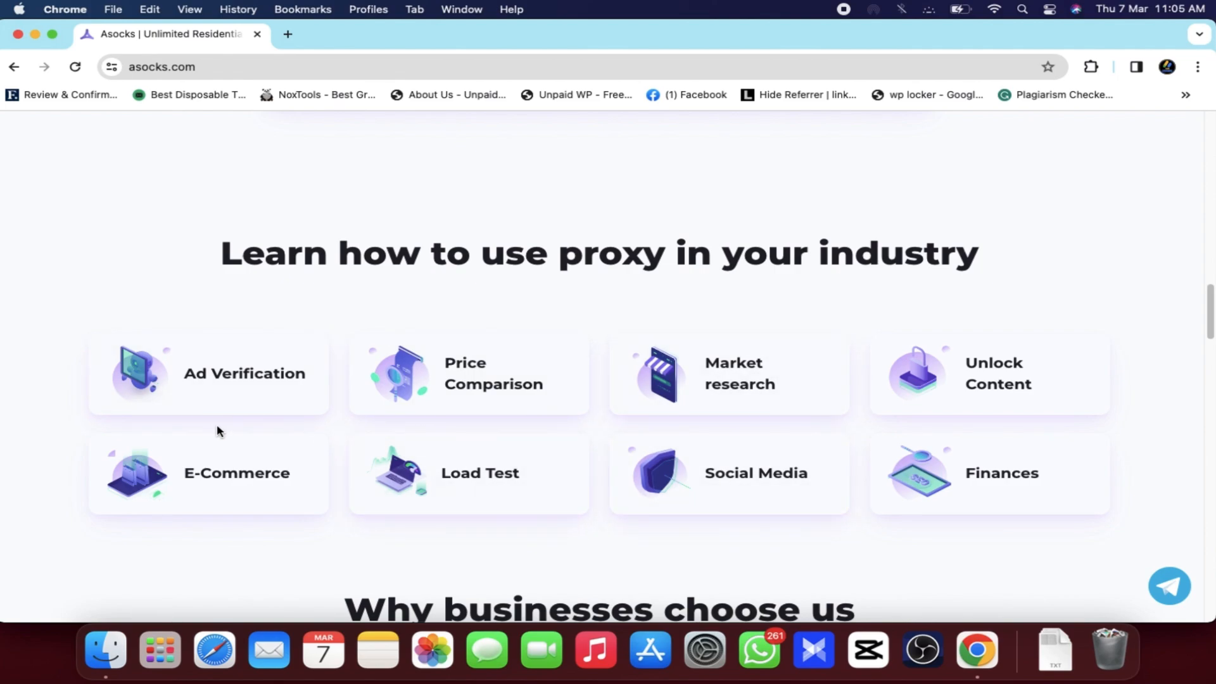
pyautogui.scroll(-8, 283, 336)
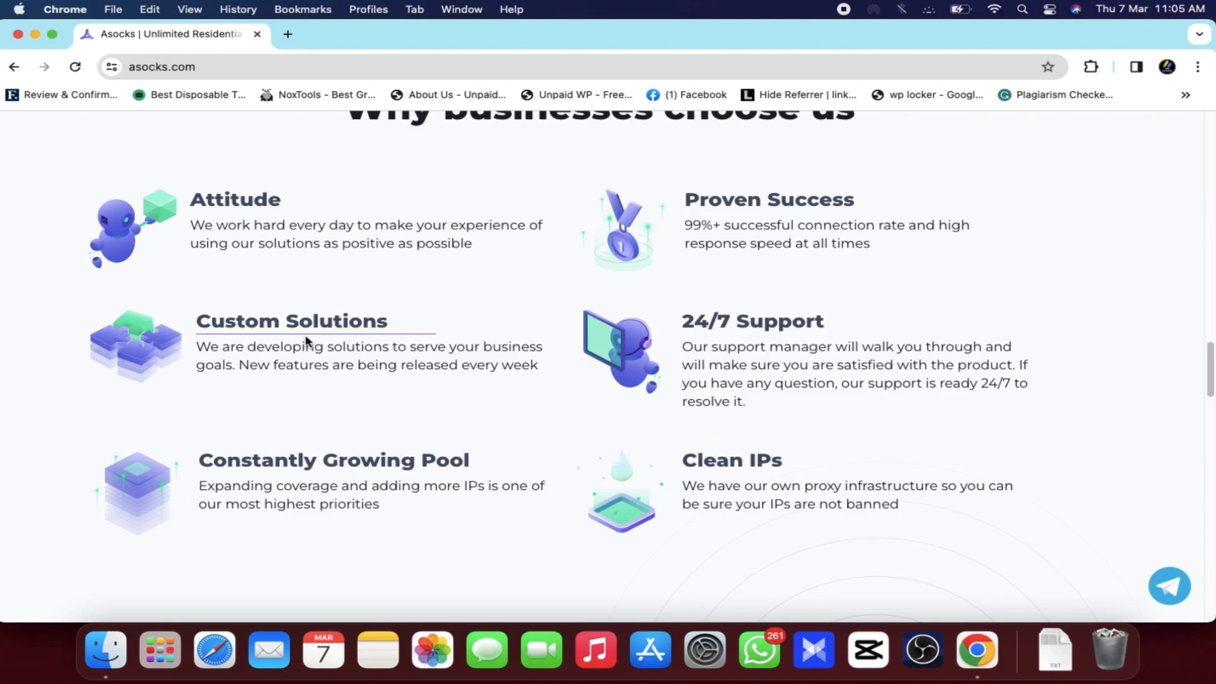
pyautogui.scroll(-3, 35, 290)
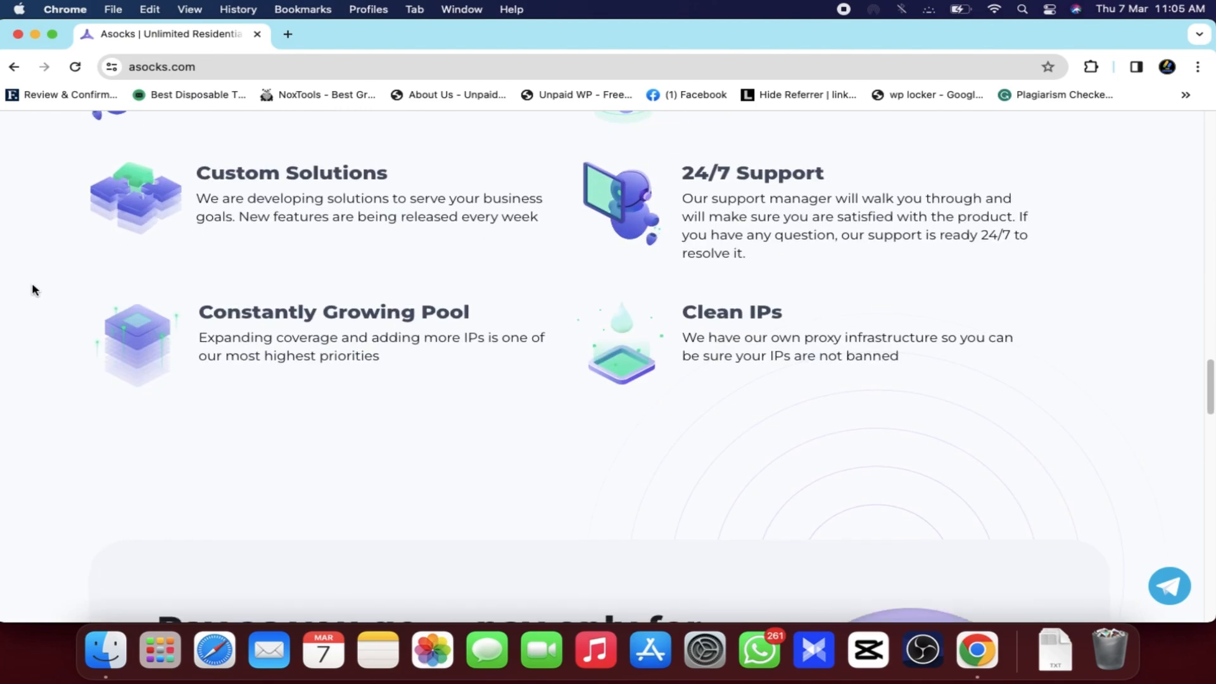
pyautogui.scroll(3, 35, 291)
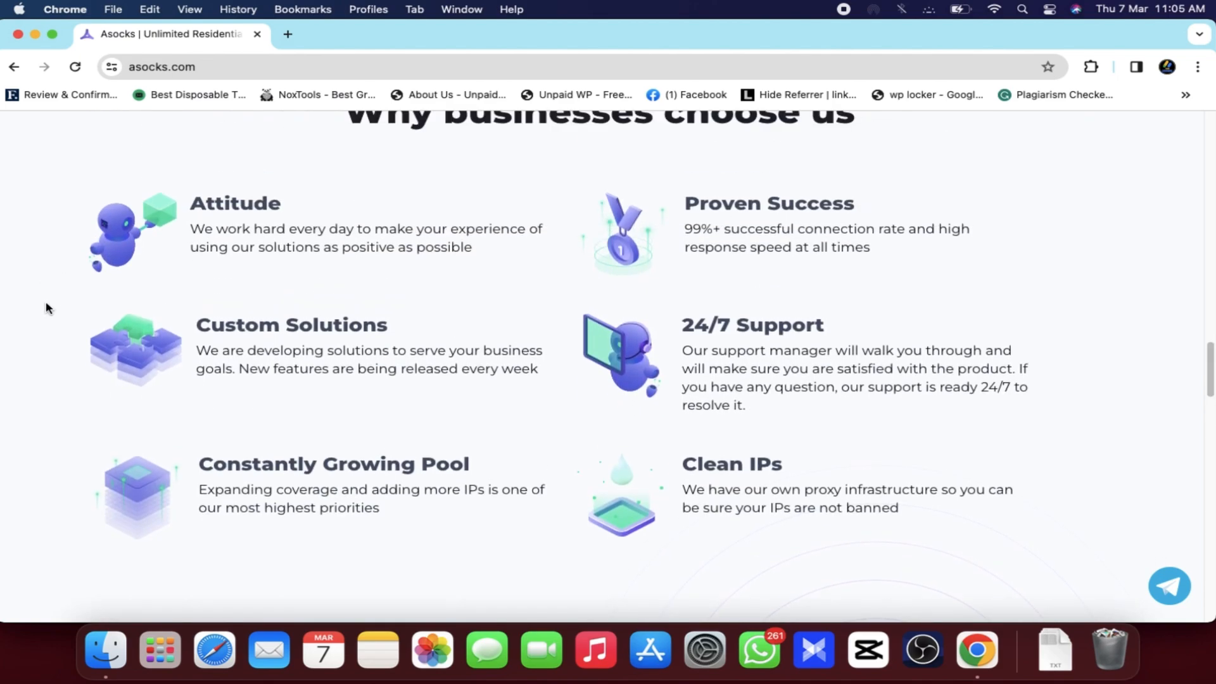
pyautogui.scroll(-1, 273, 358)
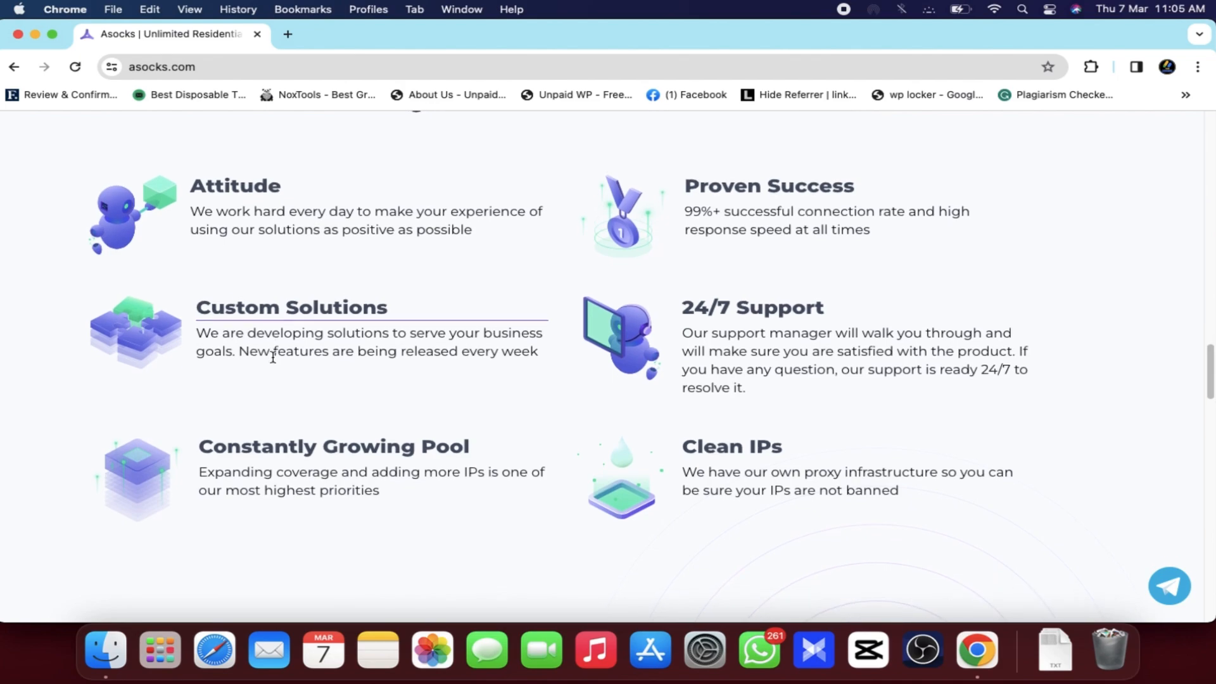
pyautogui.scroll(-20, 273, 358)
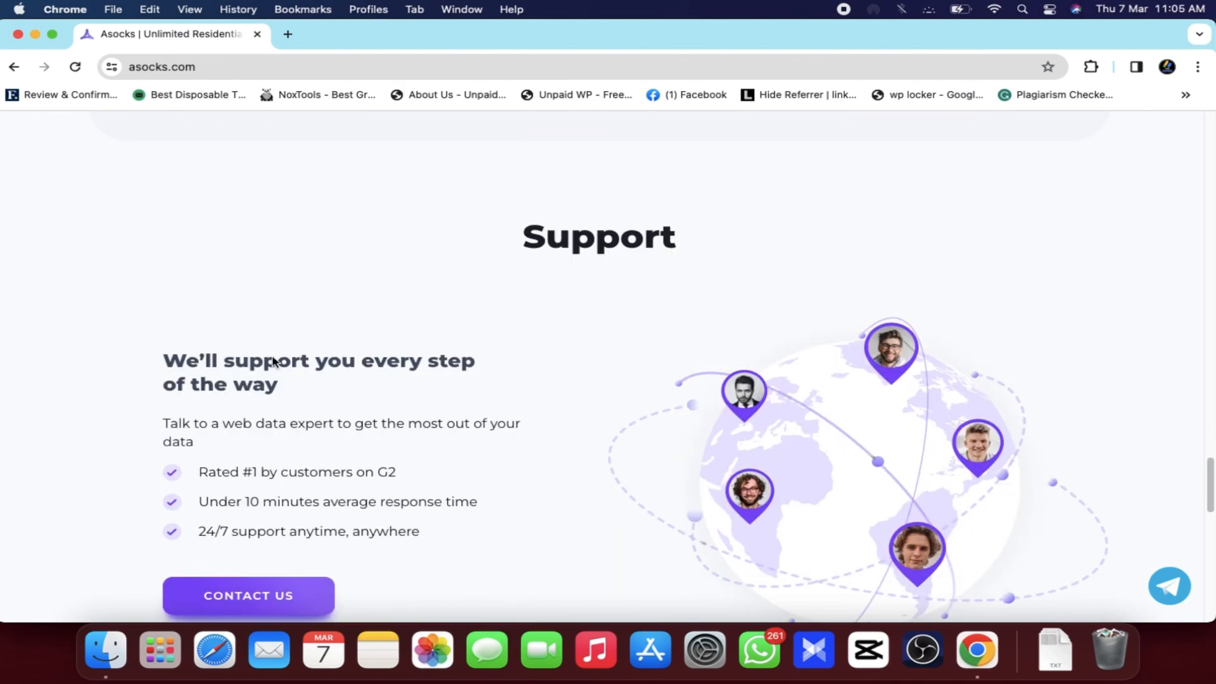
pyautogui.scroll(10, 273, 358)
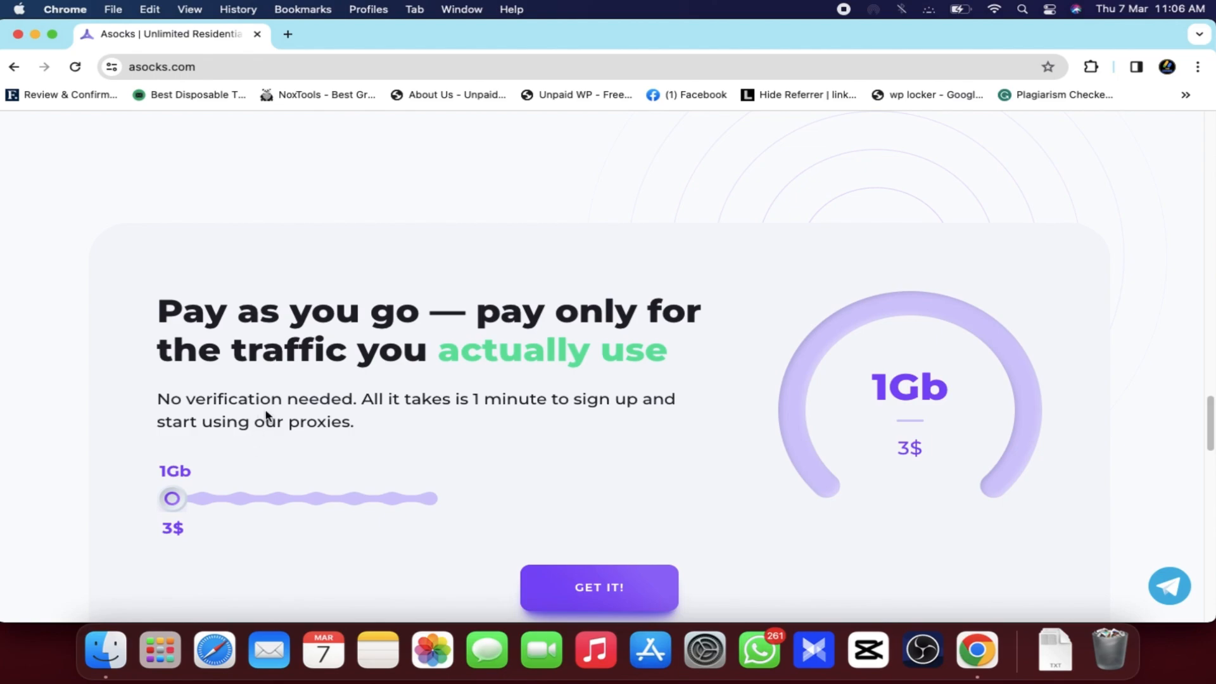
pyautogui.scroll(-5, 293, 415)
pyautogui.scroll(-15, 363, 380)
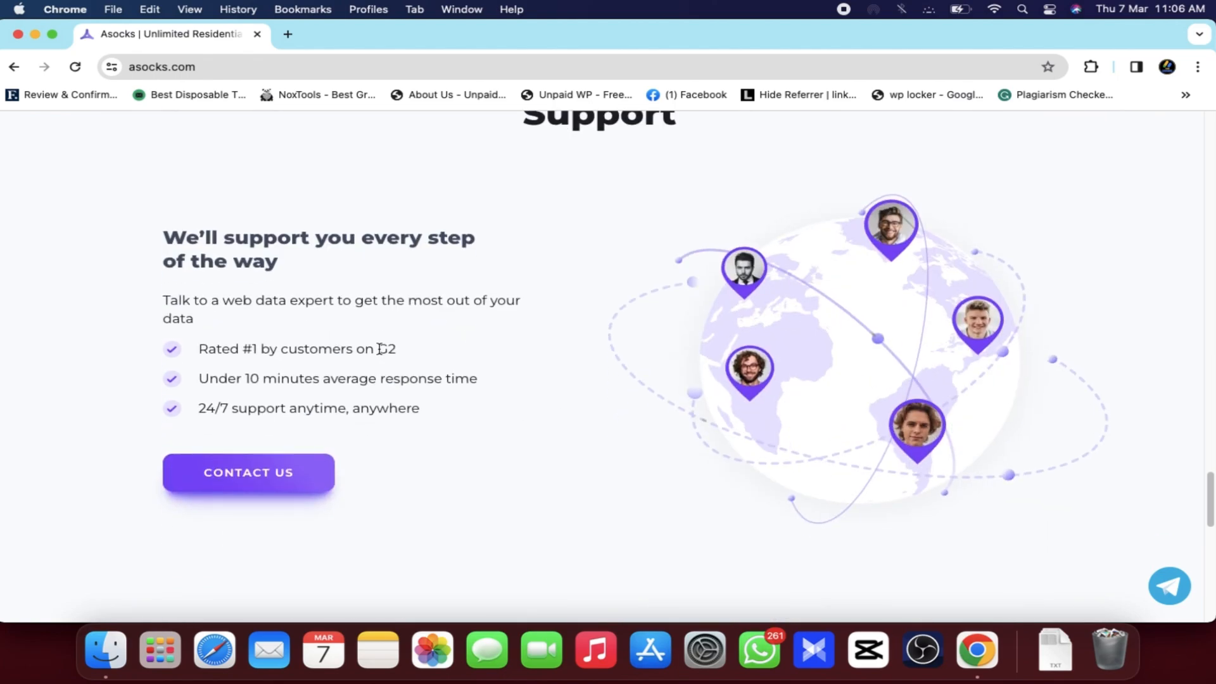
pyautogui.scroll(20, 380, 349)
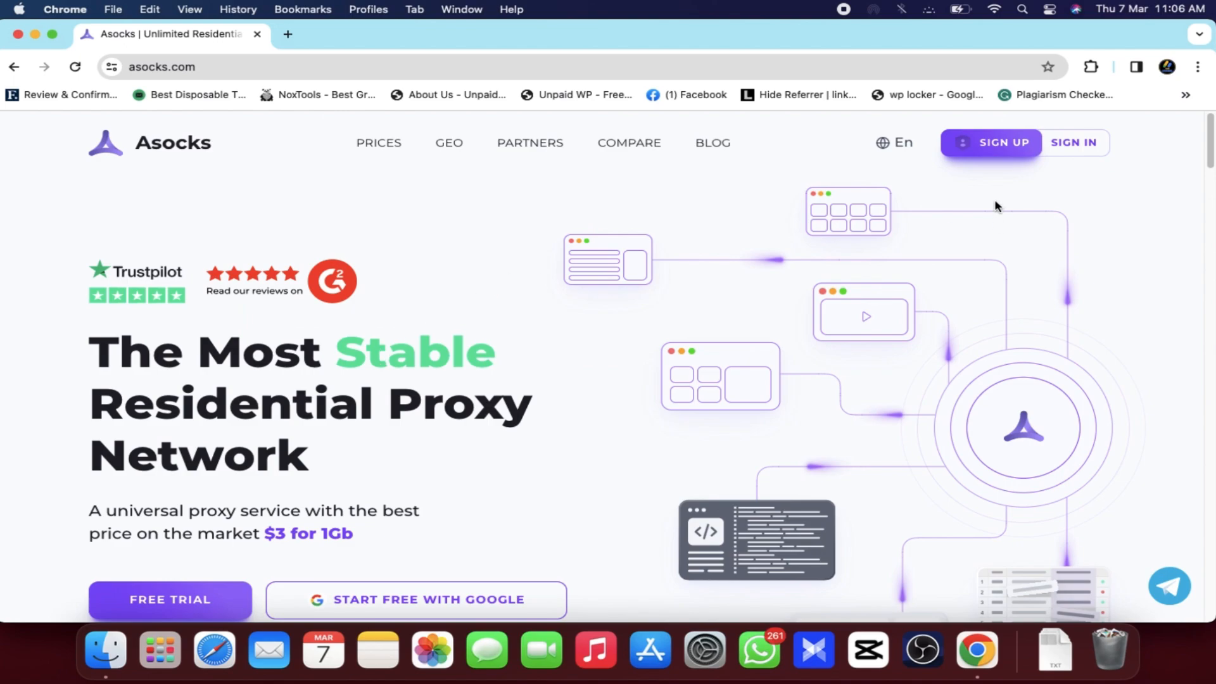
# Step: Sign in to the Asocks account with the prefilled credentials, completing the reCAPTCHA check
pyautogui.click(1073, 143)
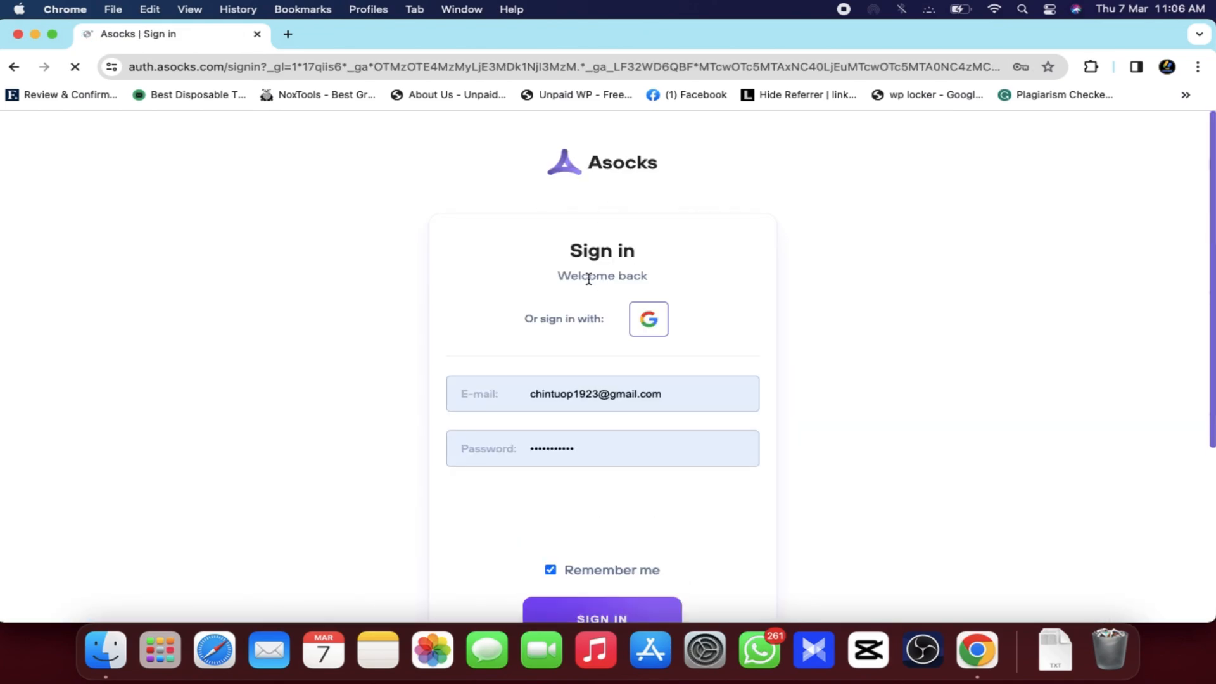
pyautogui.click(496, 513)
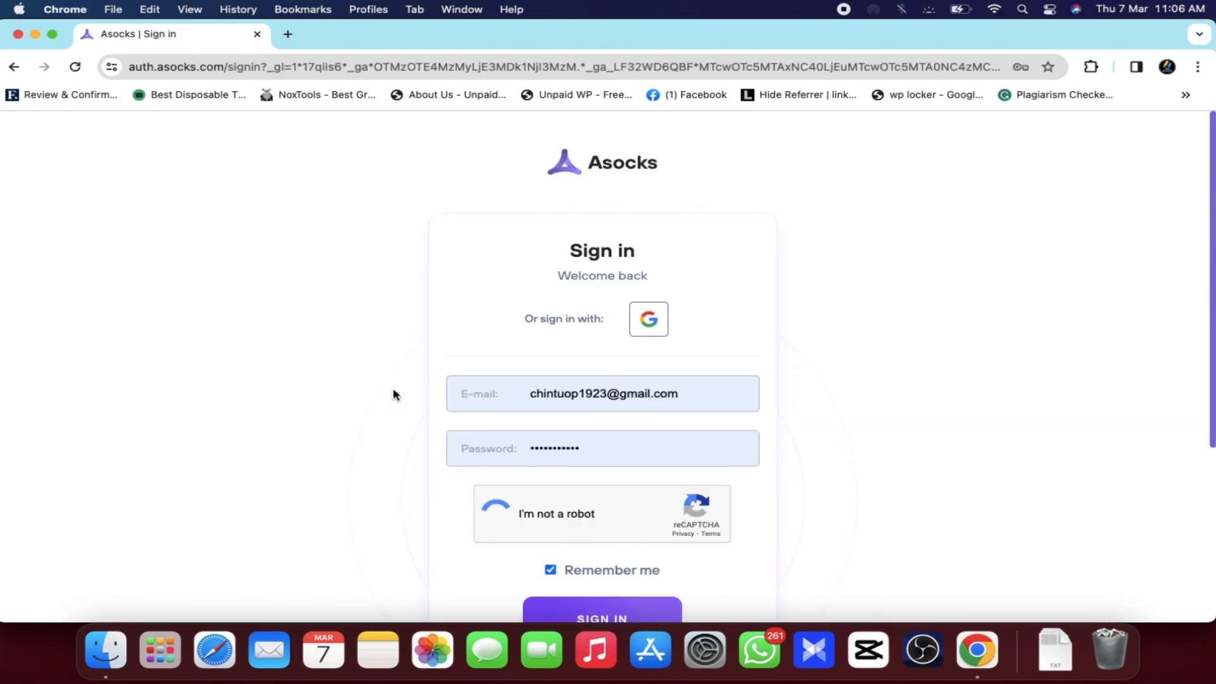
pyautogui.click(593, 619)
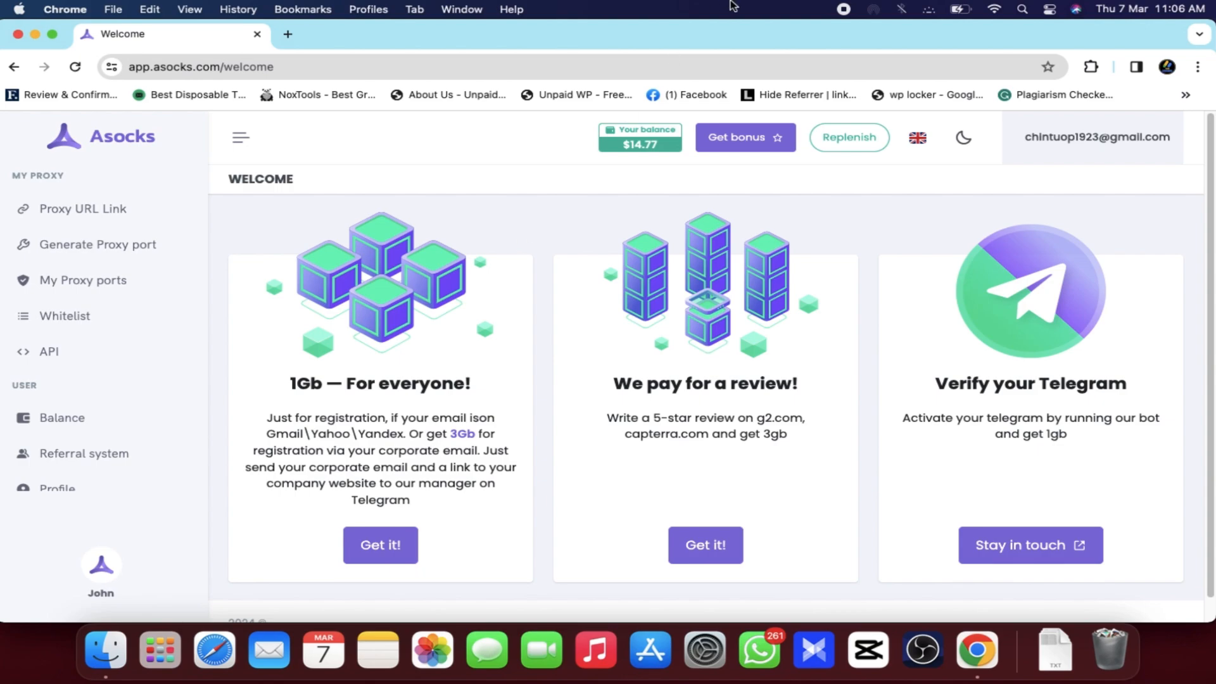
# Step: Open the account's balance page and choose USDT - TRC20 (0%) as the replenishment method
pyautogui.click(621, 150)
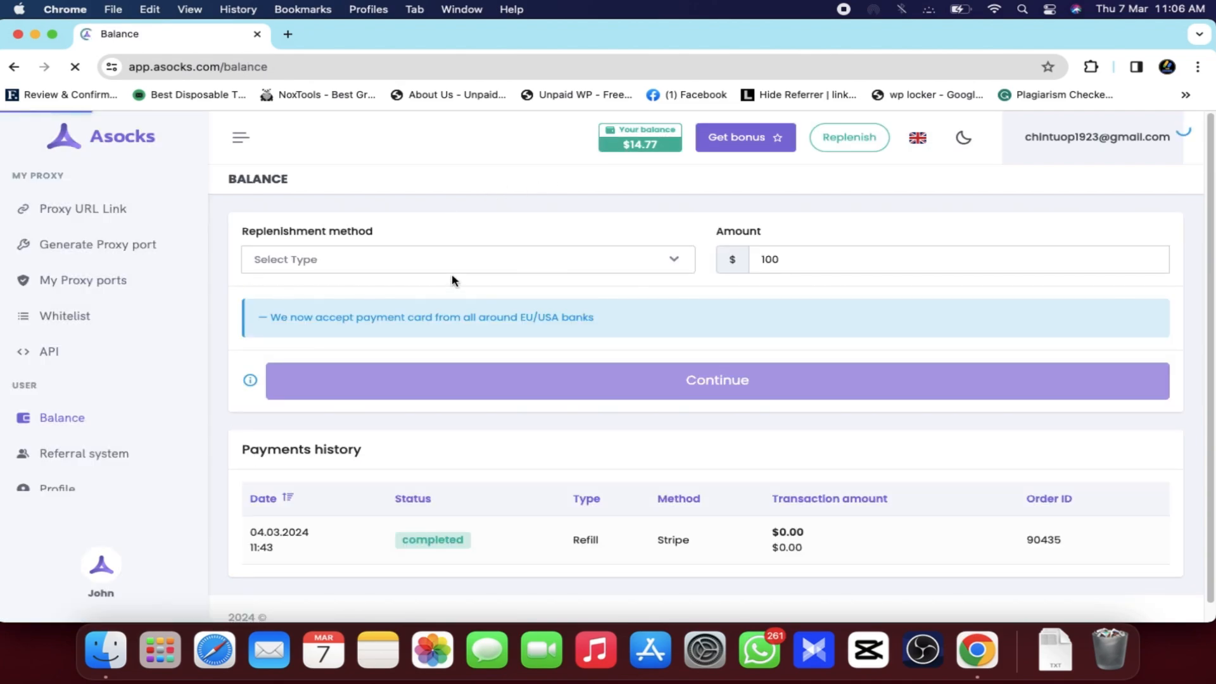
pyautogui.click(341, 267)
pyautogui.click(341, 266)
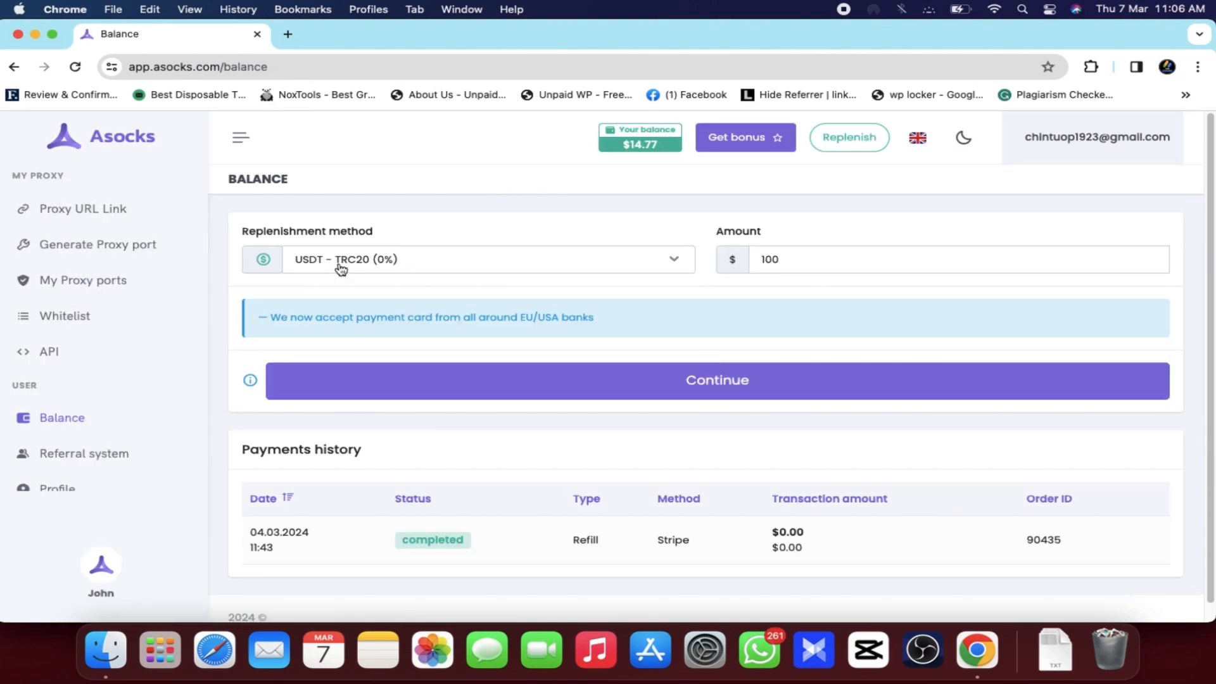
# Step: Try CloudPayment (RU Cards) as the replenishment method and return to USDT - TRC20 (0%)
pyautogui.click(340, 267)
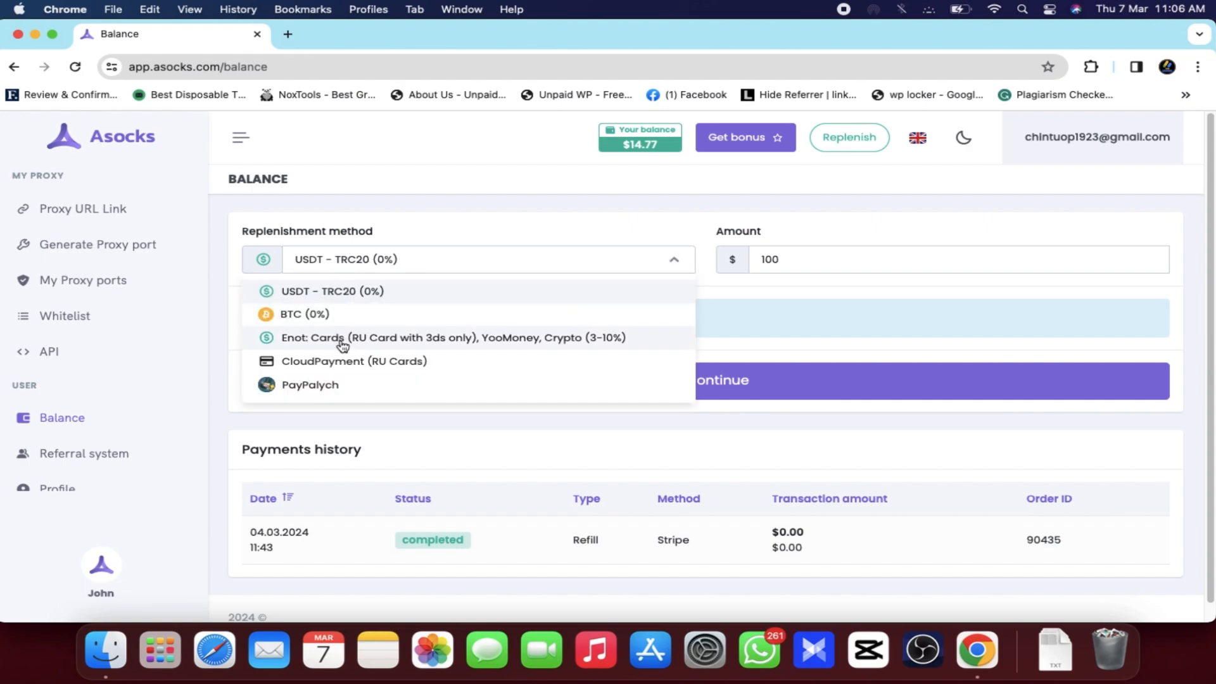
pyautogui.click(383, 361)
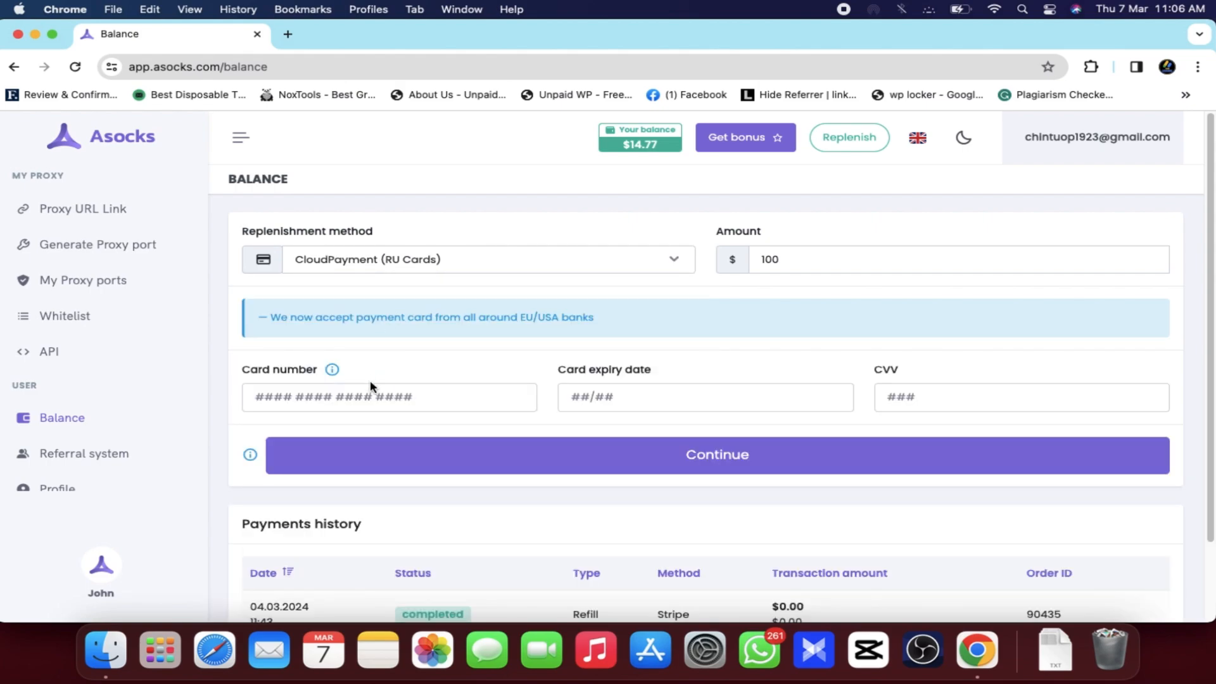
pyautogui.click(343, 260)
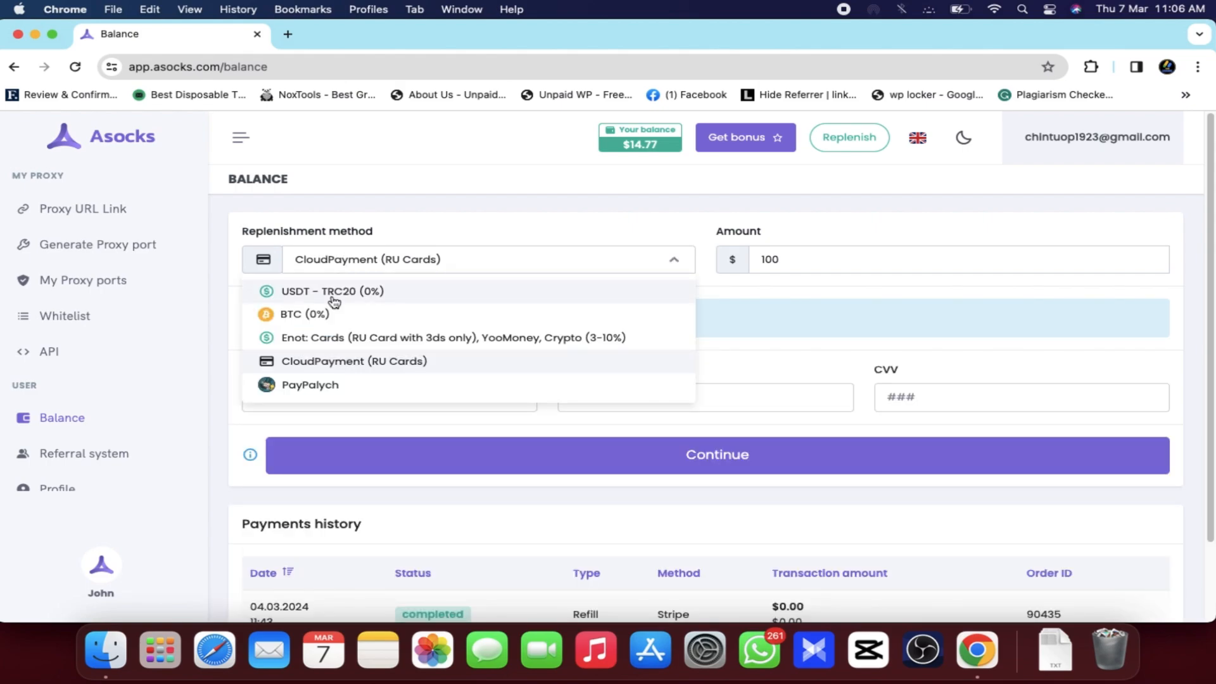
pyautogui.click(334, 292)
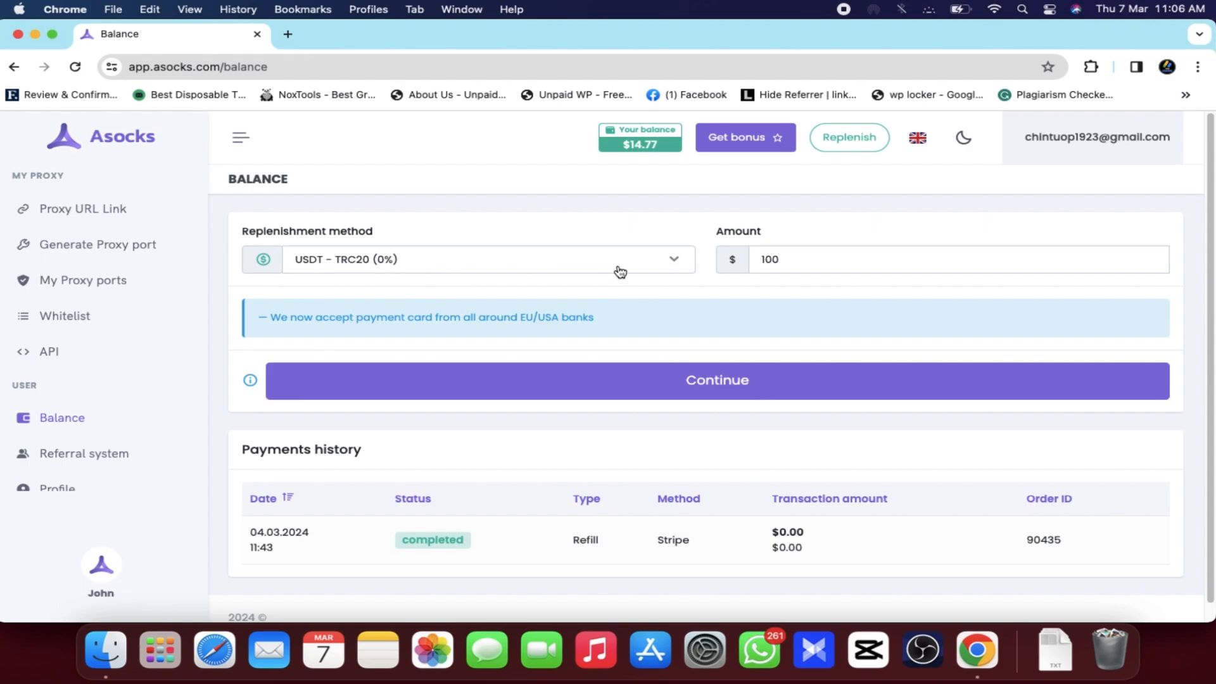
# Step: Set the replenishment amount to $15 and continue to the cryptocurrency payment page
pyautogui.moveTo(819, 259); pyautogui.dragTo(753, 260)
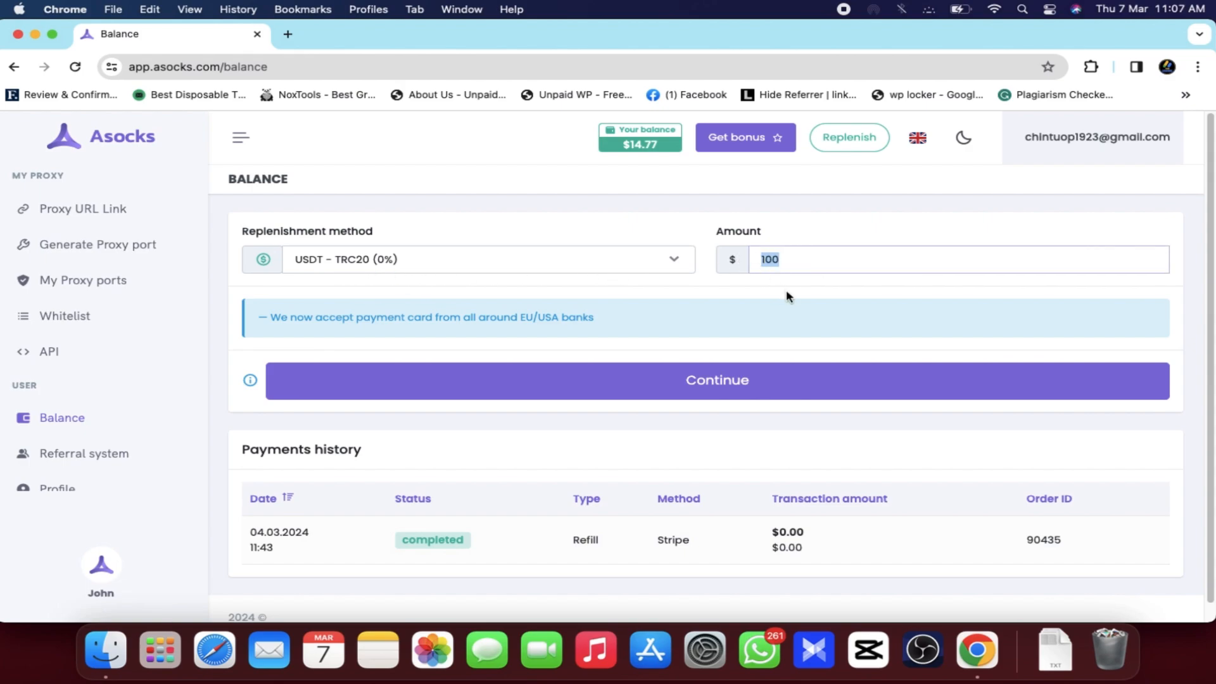
pyautogui.press('BackSpace')
pyautogui.write('15')
pyautogui.click(676, 380)
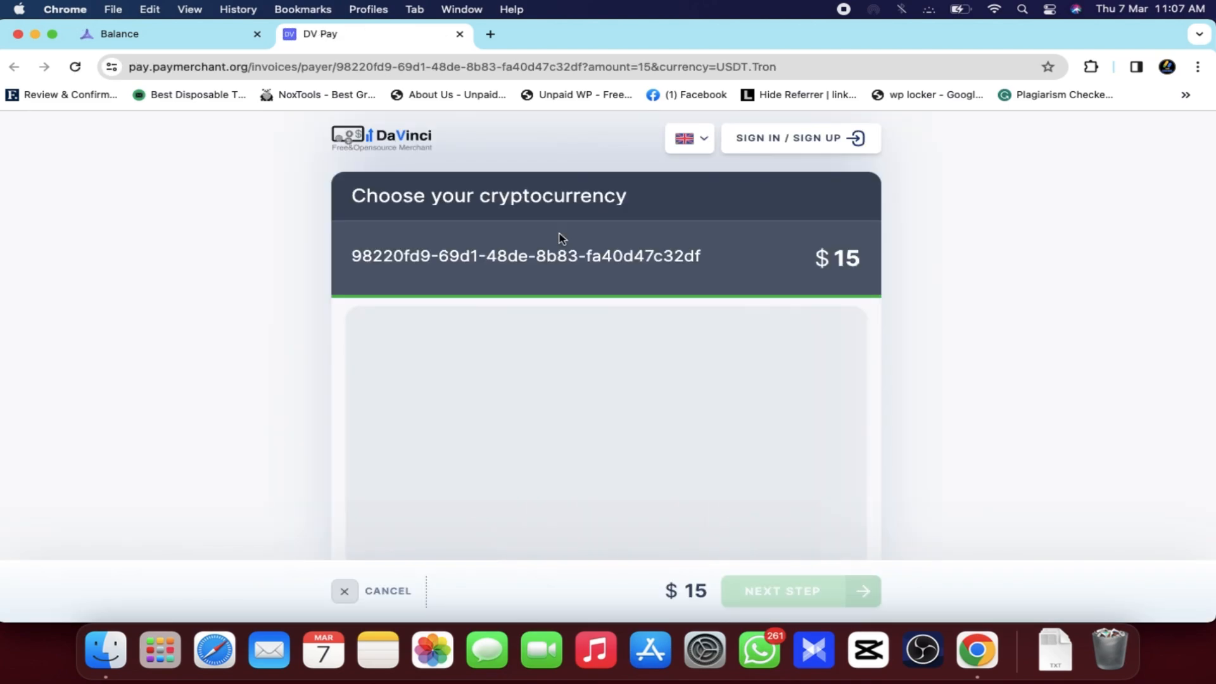
# Step: Review the deposit address and amount details on the cryptocurrency payment page, and close that page
pyautogui.scroll(-2, 534, 311)
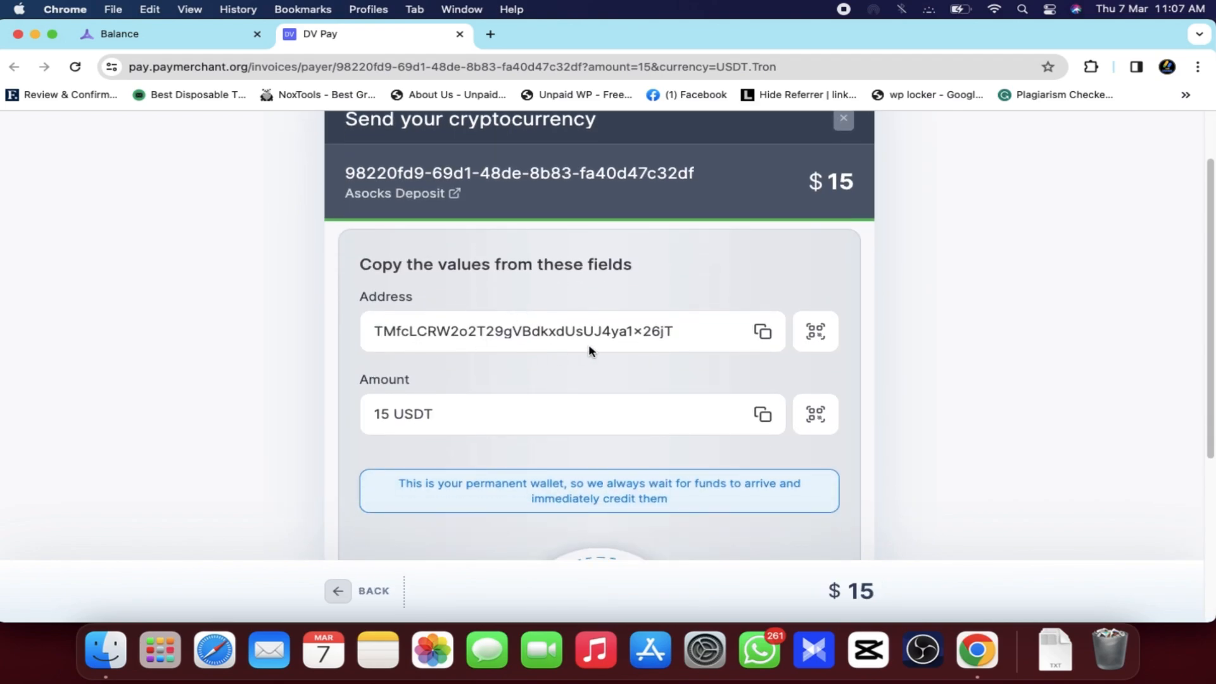
pyautogui.scroll(-5, 359, 382)
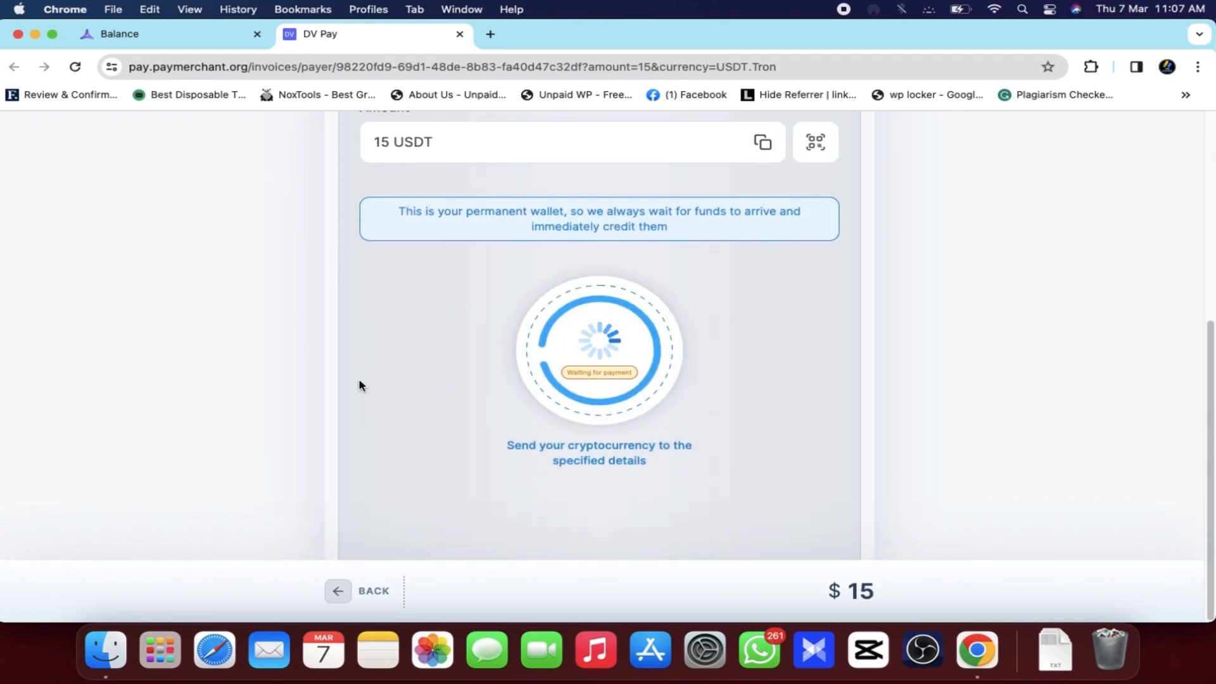
pyautogui.scroll(6, 359, 385)
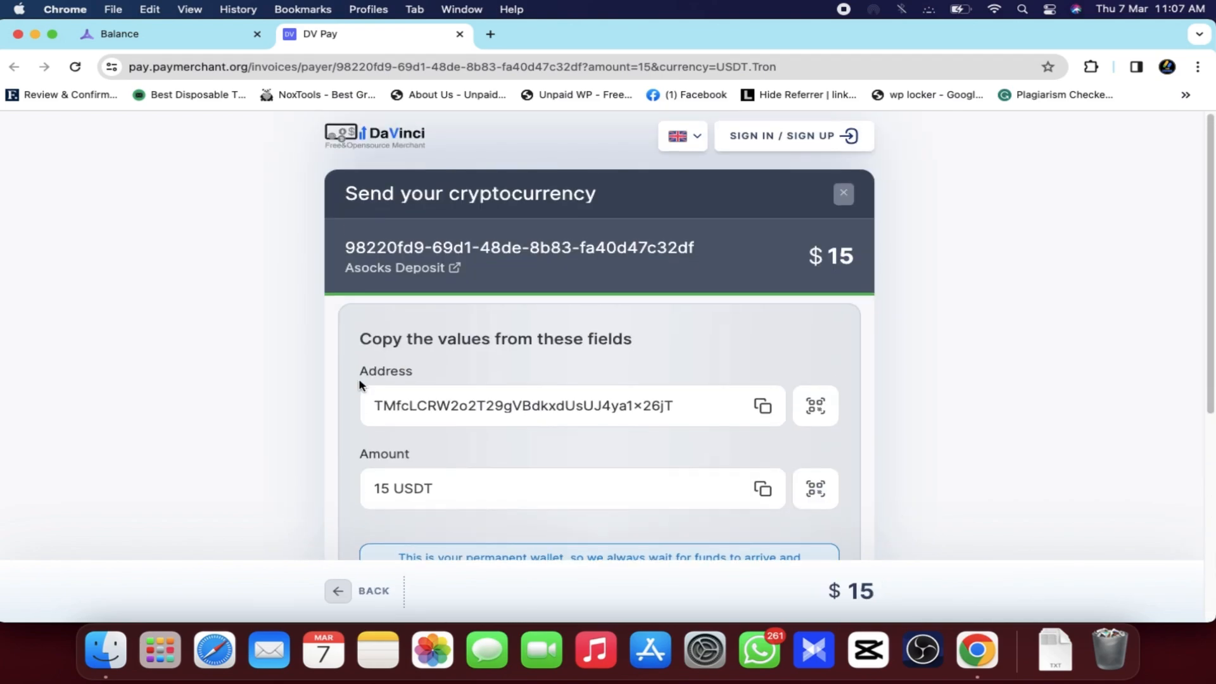
pyautogui.click(458, 34)
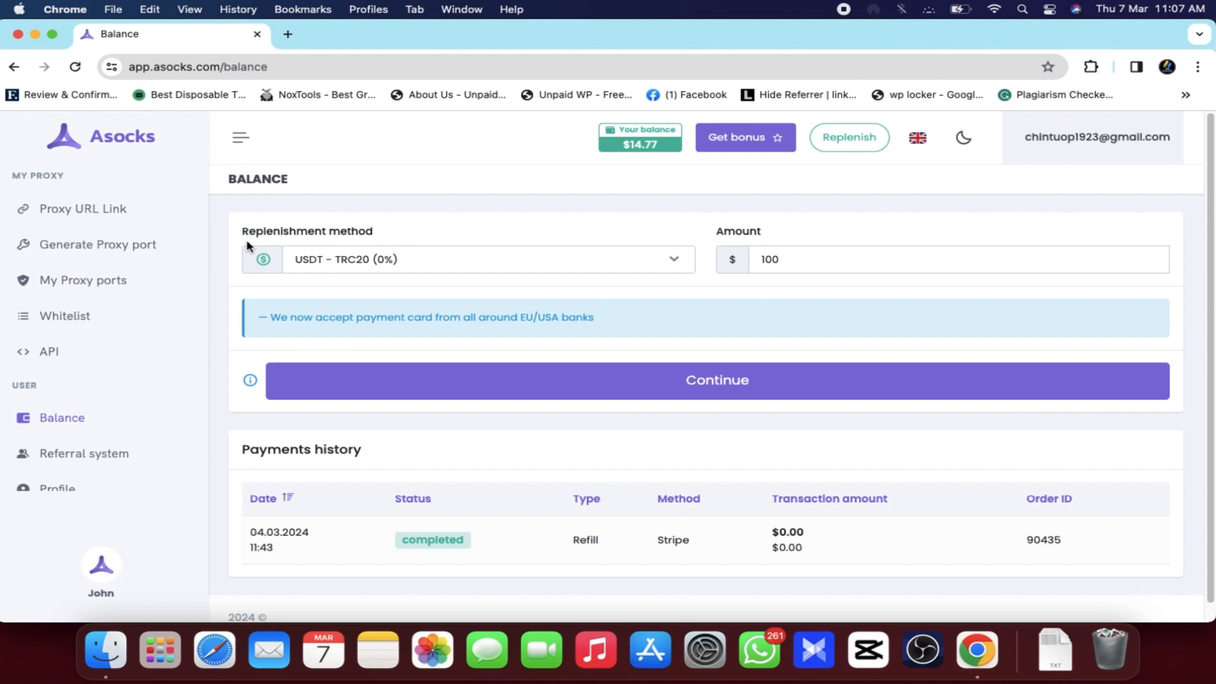
# Step: Open the Proxy URL Link page and examine the residential, mobile and corporate proxy links
pyautogui.scroll(-5, 109, 279)
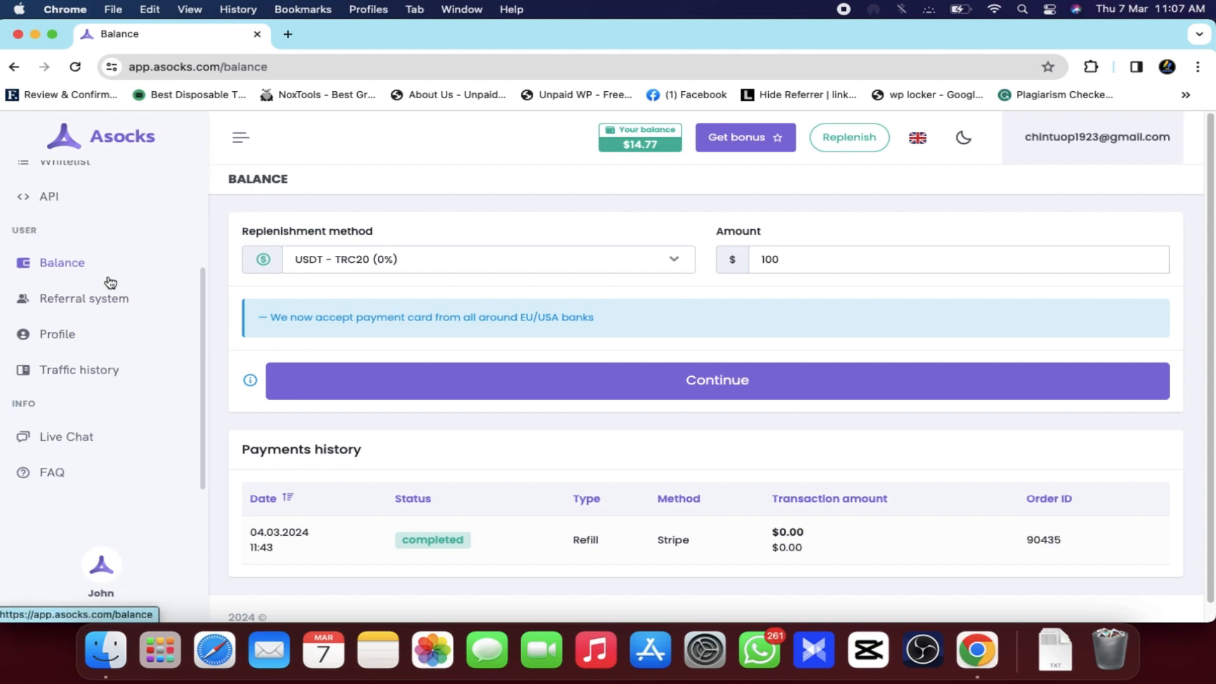
pyautogui.scroll(5, 95, 277)
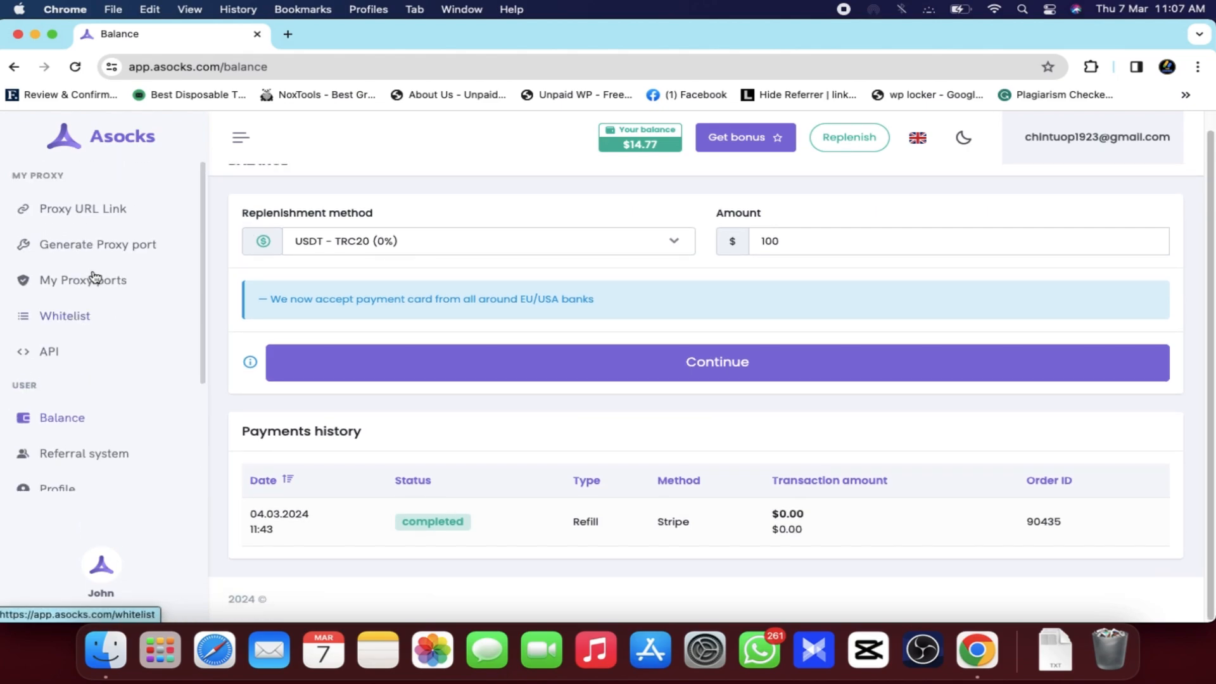
pyautogui.click(81, 209)
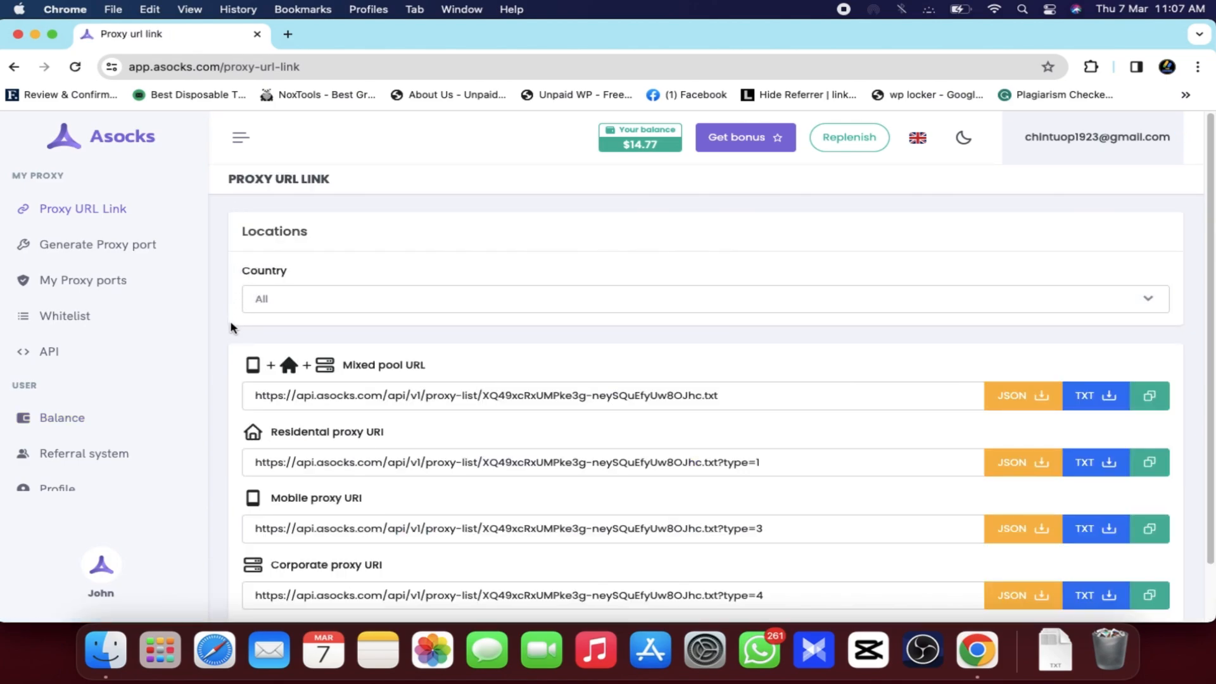
pyautogui.scroll(-2, 230, 324)
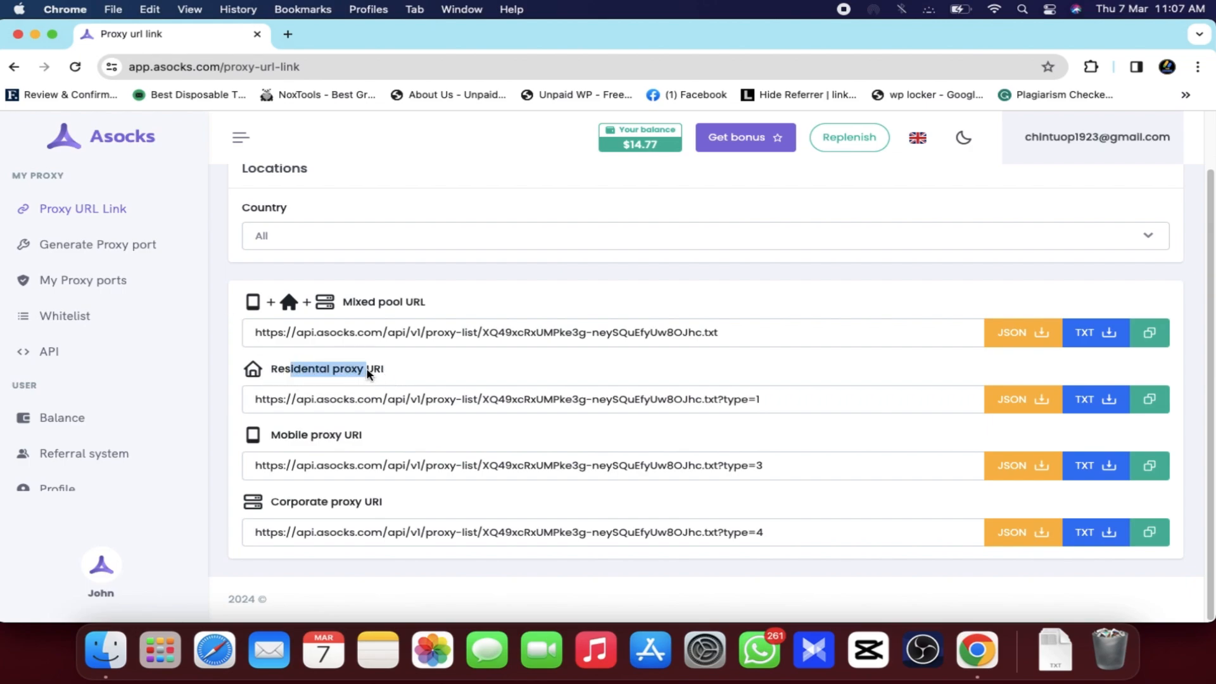
pyautogui.moveTo(286, 502); pyautogui.dragTo(373, 502)
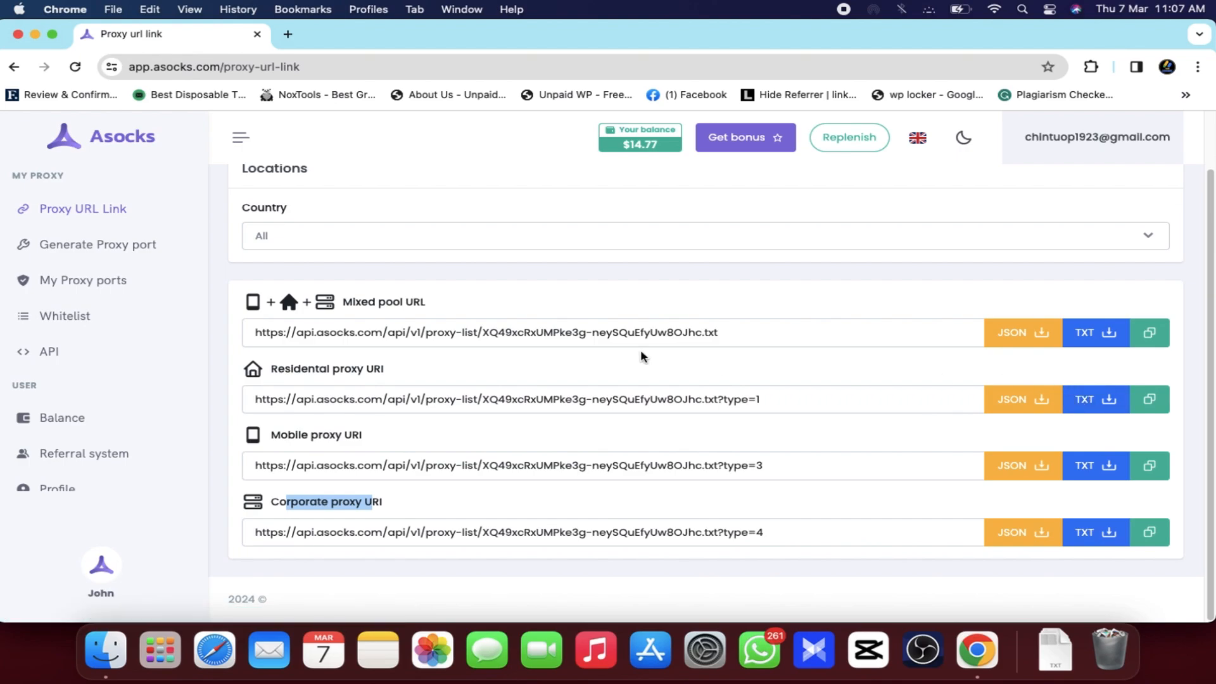
# Step: Open the residential proxy list in TXT format, look through its IP and port entries, and close the list
pyautogui.click(1092, 410)
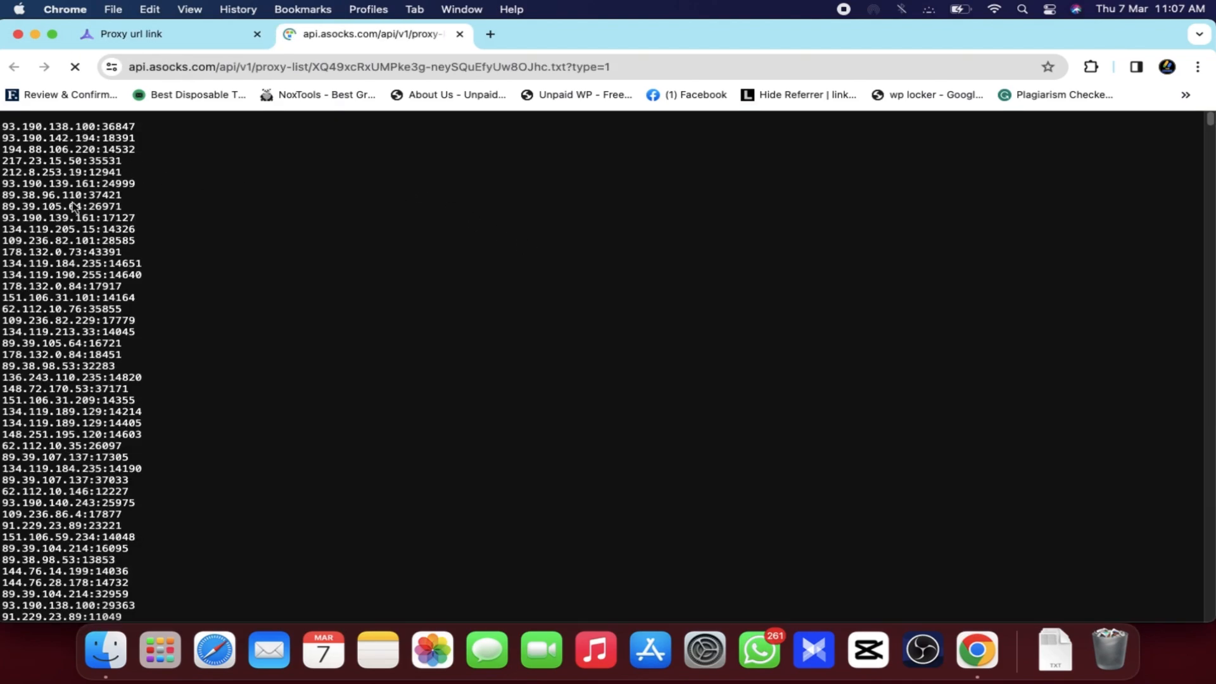
pyautogui.scroll(-15, 72, 239)
pyautogui.scroll(-10, 72, 240)
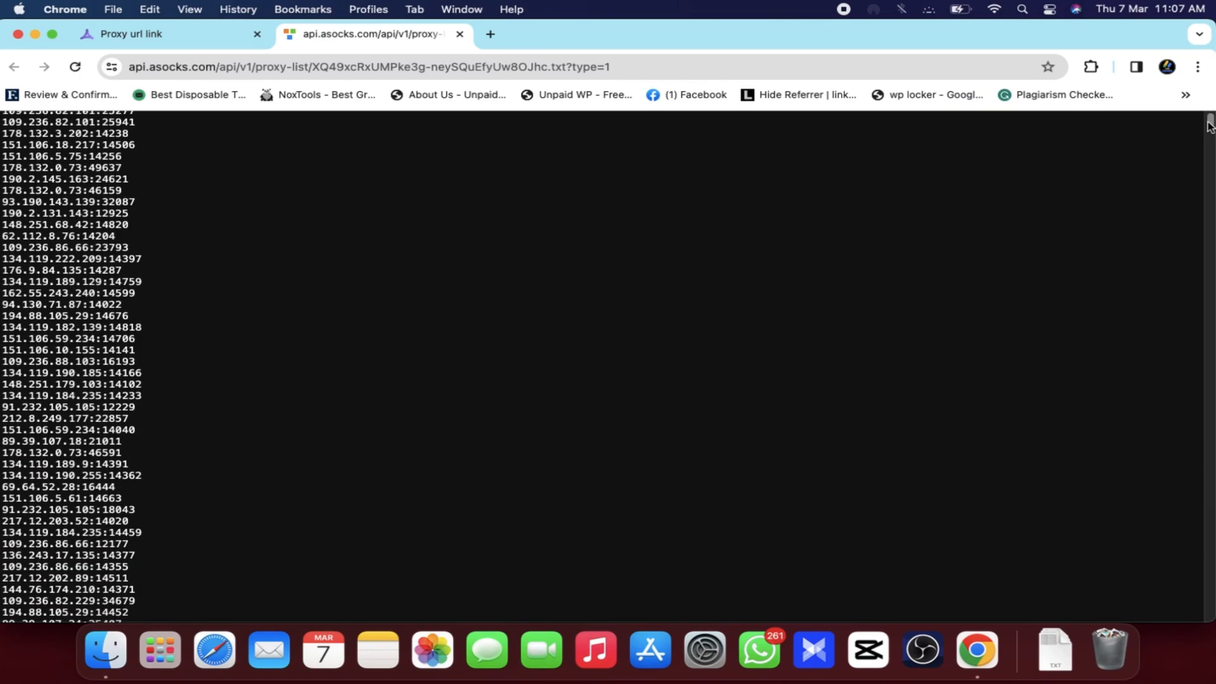
pyautogui.moveTo(1211, 121); pyautogui.dragTo(1202, 418)
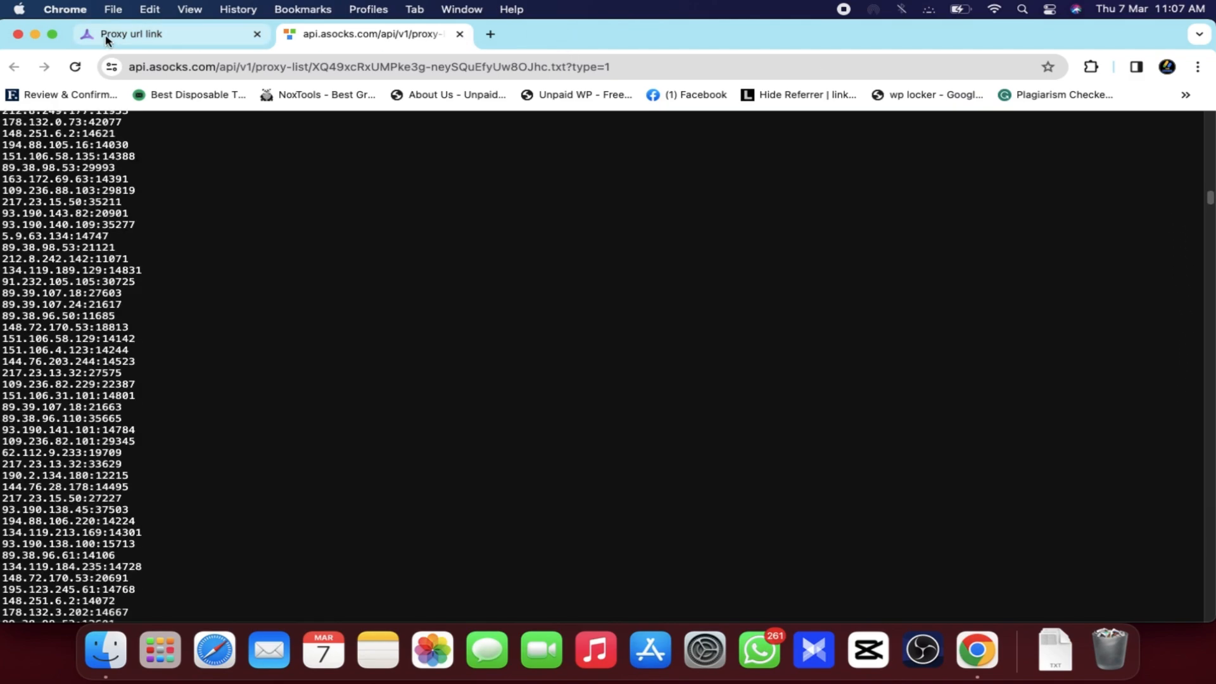
pyautogui.click(460, 35)
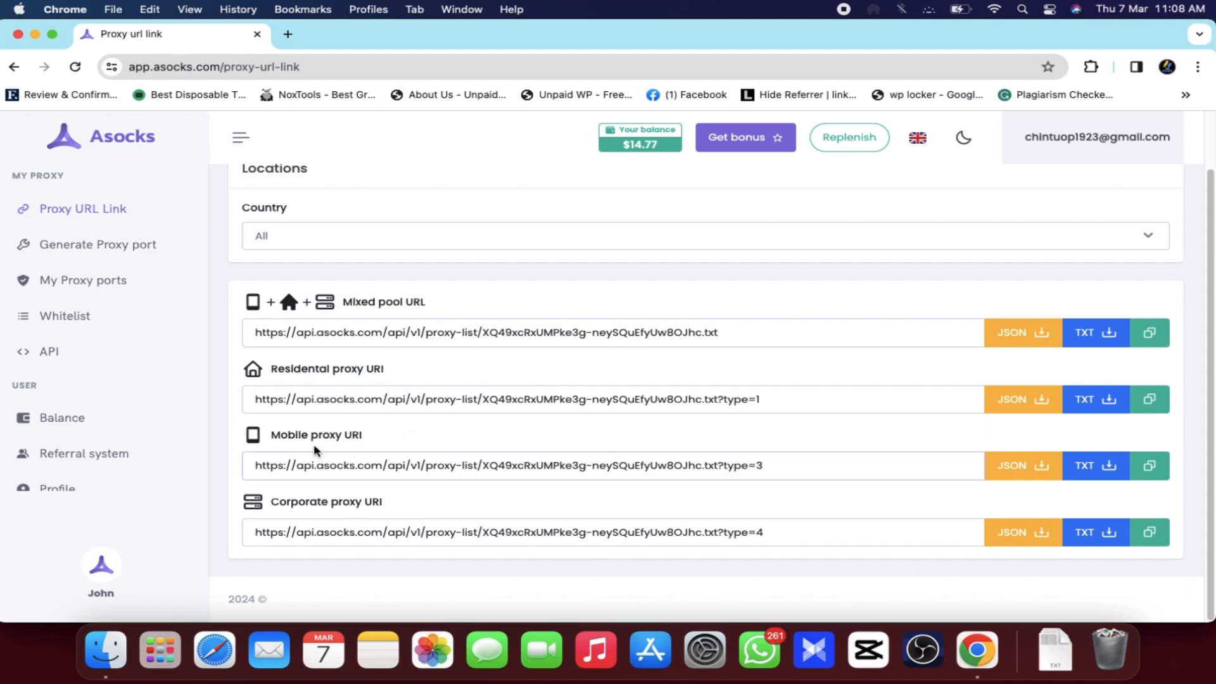
# Step: Select all existing proxy ports on the My Proxy ports page and delete them
pyautogui.click(103, 258)
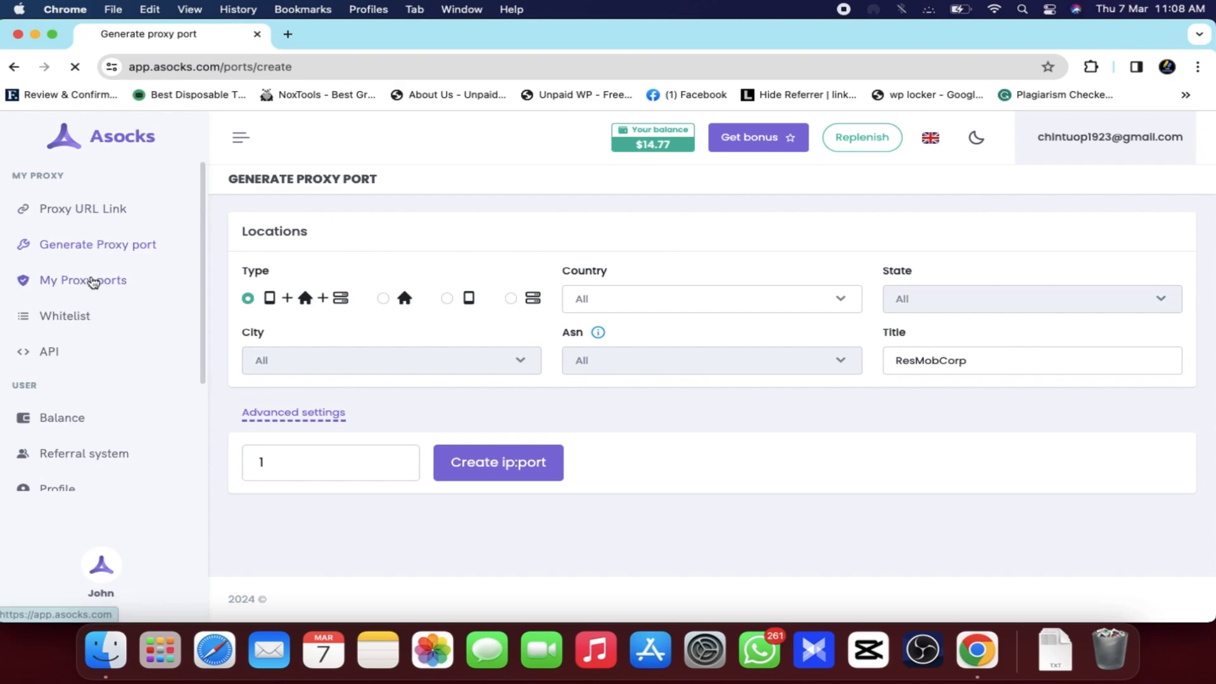
pyautogui.click(95, 279)
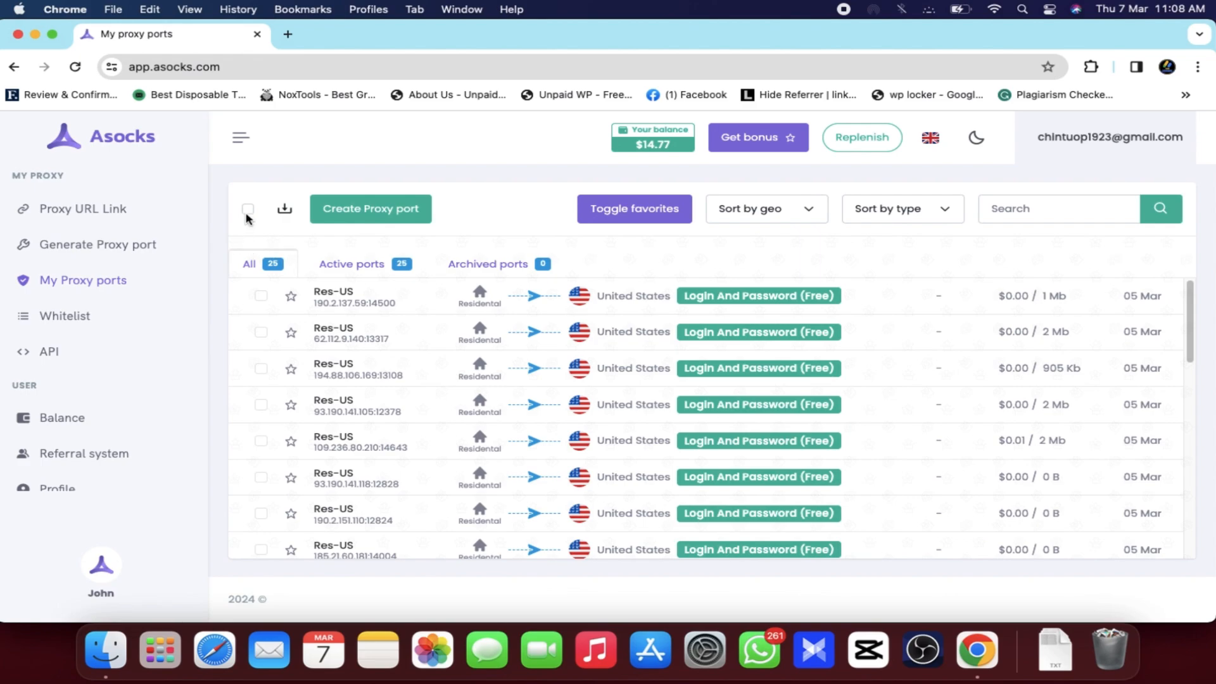
pyautogui.click(247, 209)
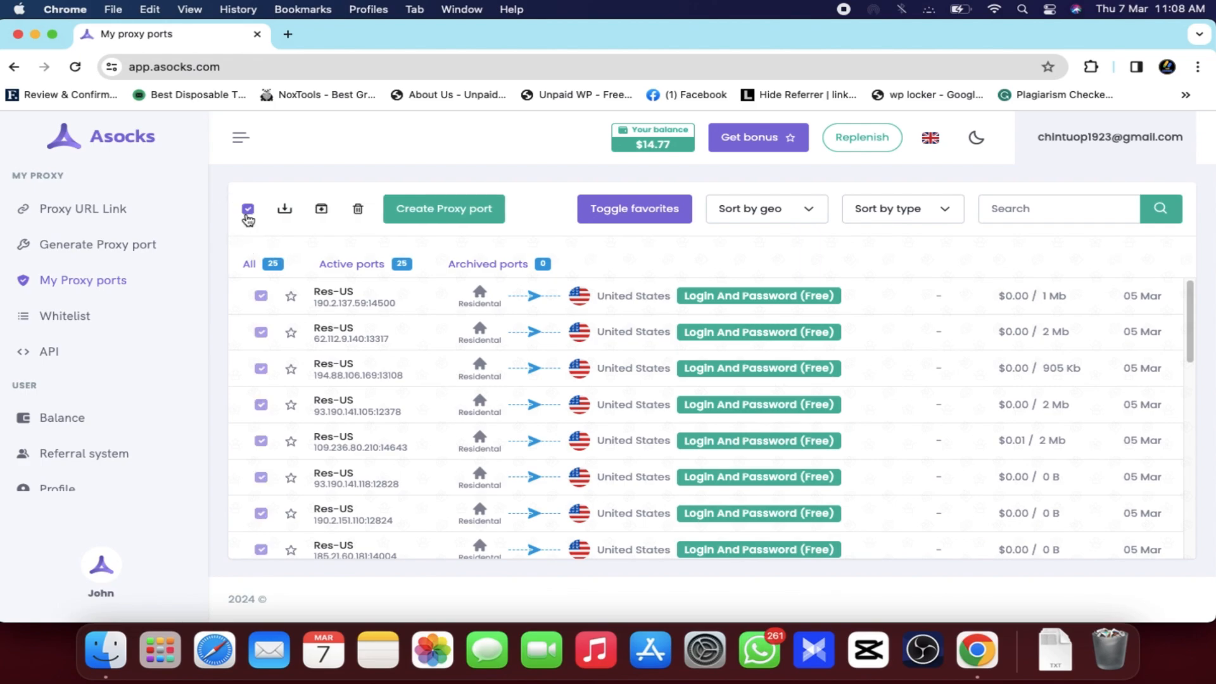
pyautogui.click(358, 209)
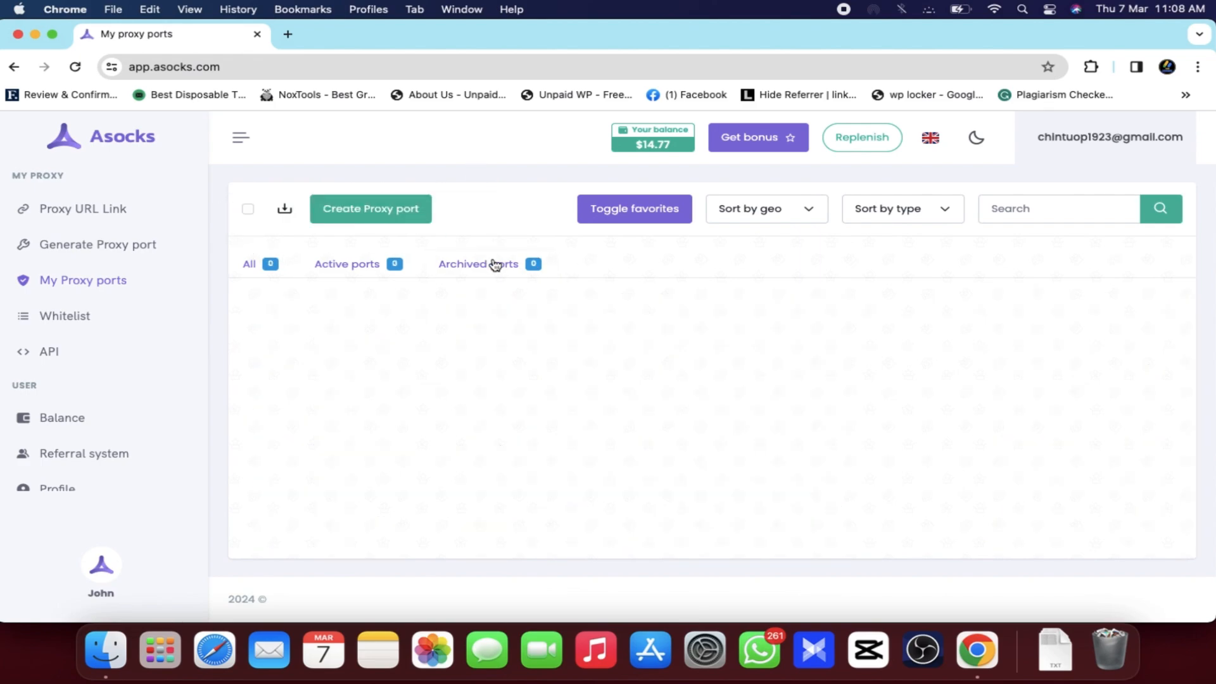
# Step: Set up a new proxy port with the Residential type, United States as the country and California as the state
pyautogui.click(95, 250)
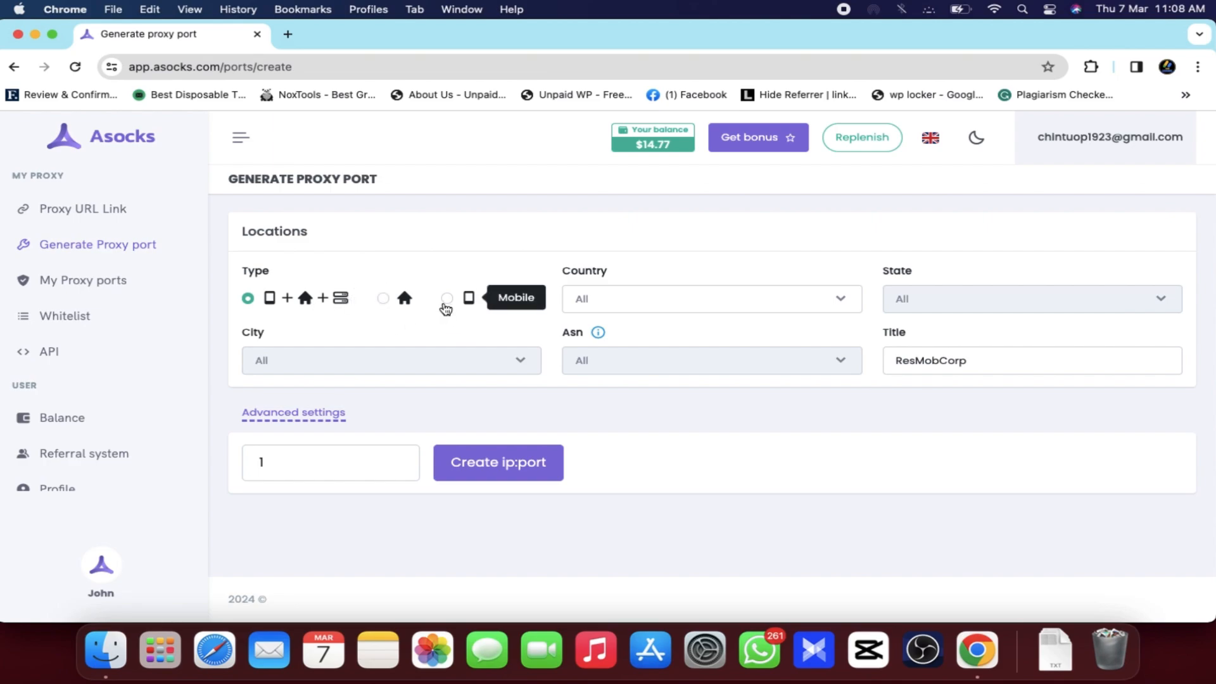
pyautogui.click(382, 299)
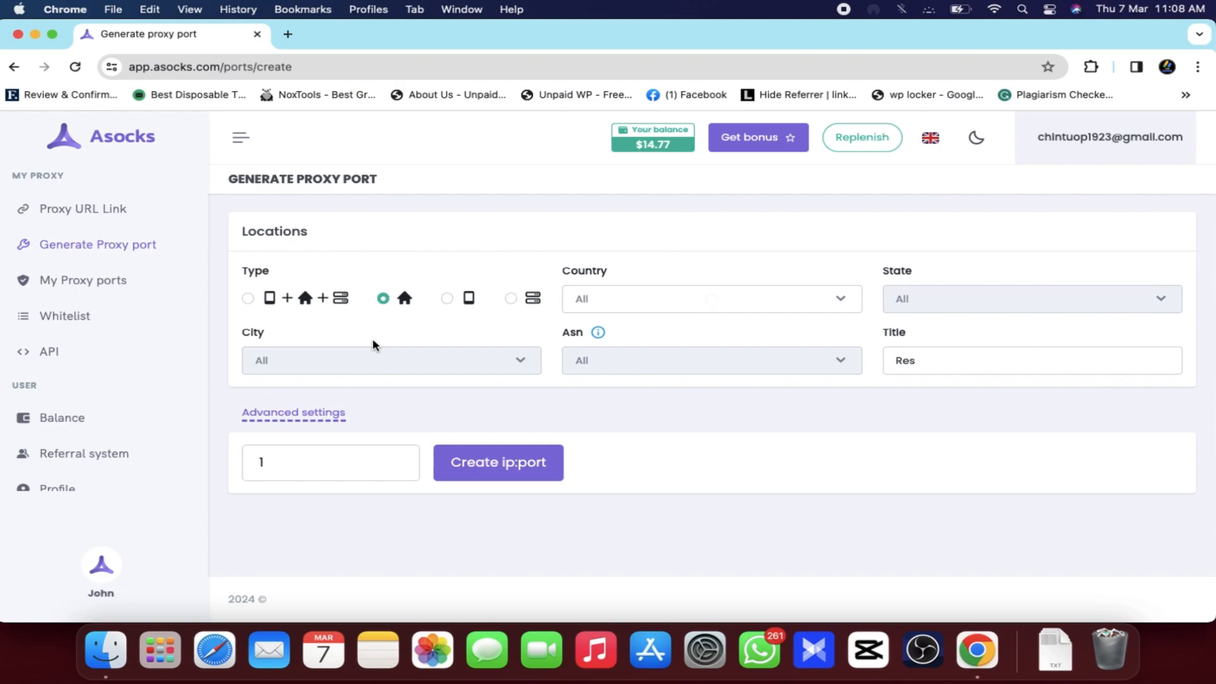
pyautogui.click(636, 304)
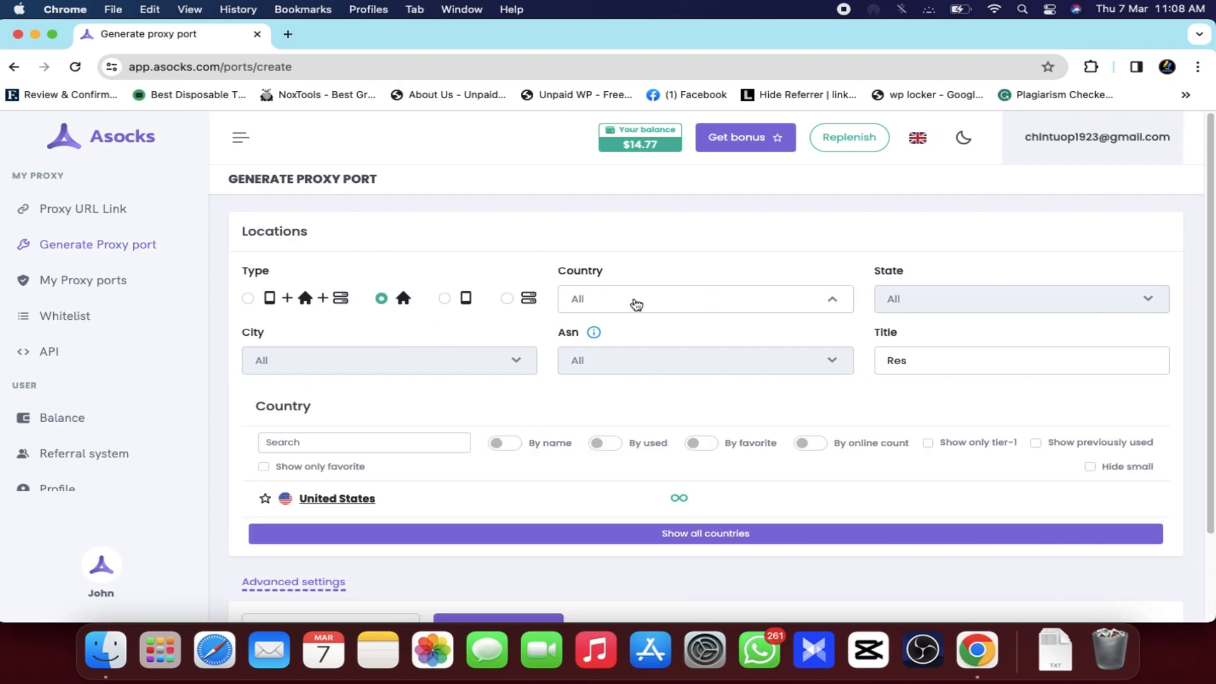
pyautogui.click(347, 499)
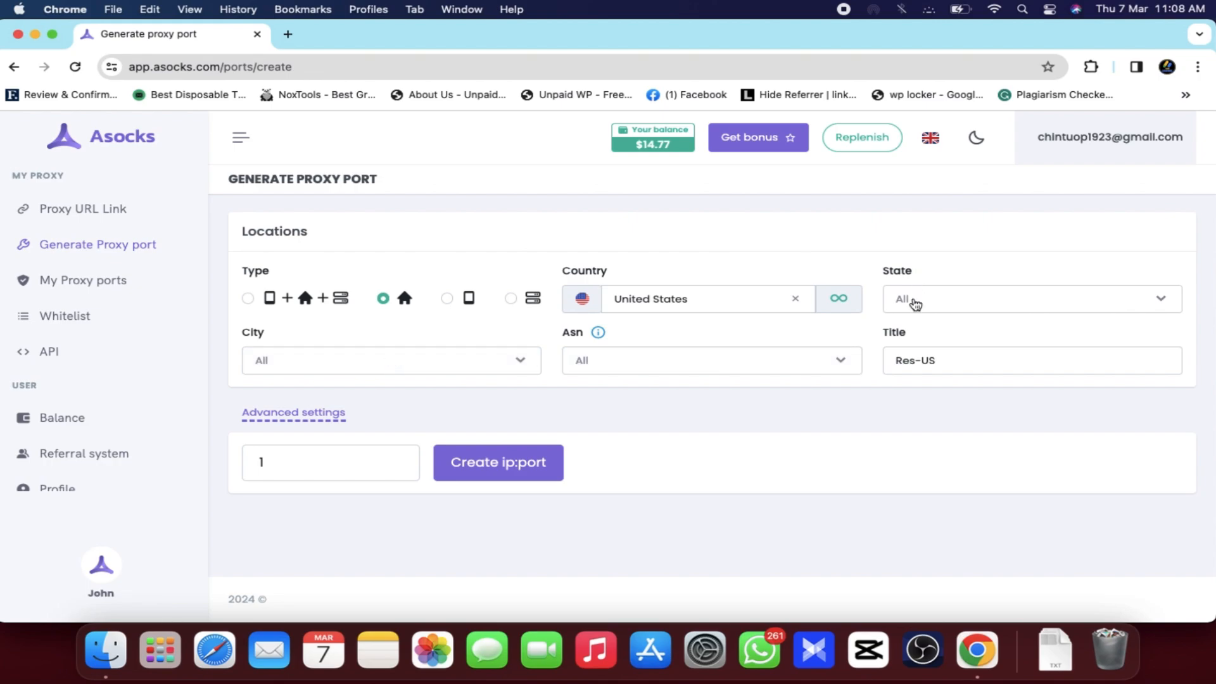
pyautogui.click(900, 303)
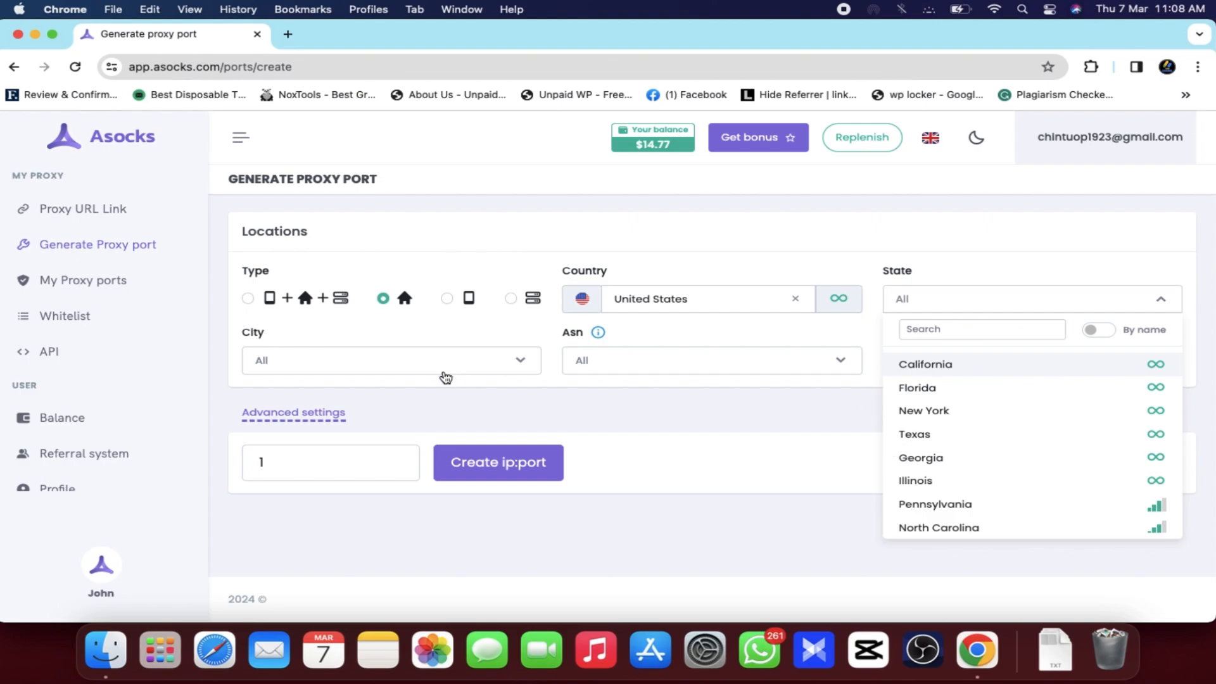
pyautogui.click(927, 365)
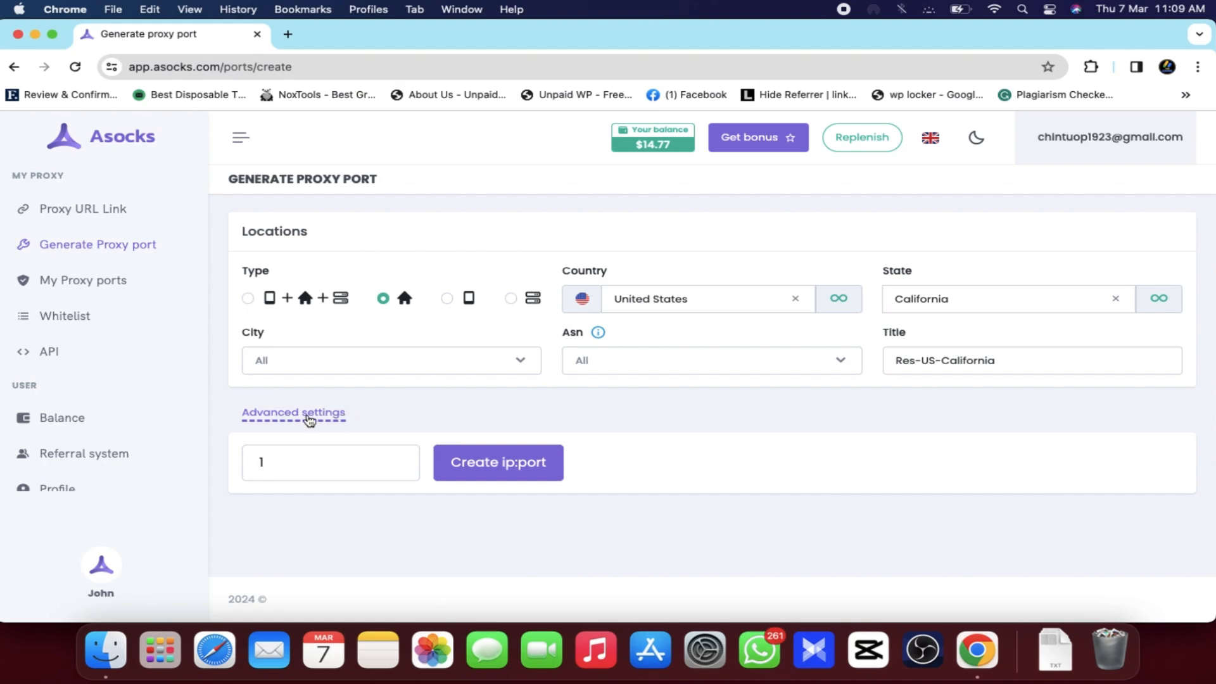
# Step: Expand the advanced settings and review the options for IP-down behavior and authorization type
pyautogui.click(308, 419)
pyautogui.scroll(-3, 443, 456)
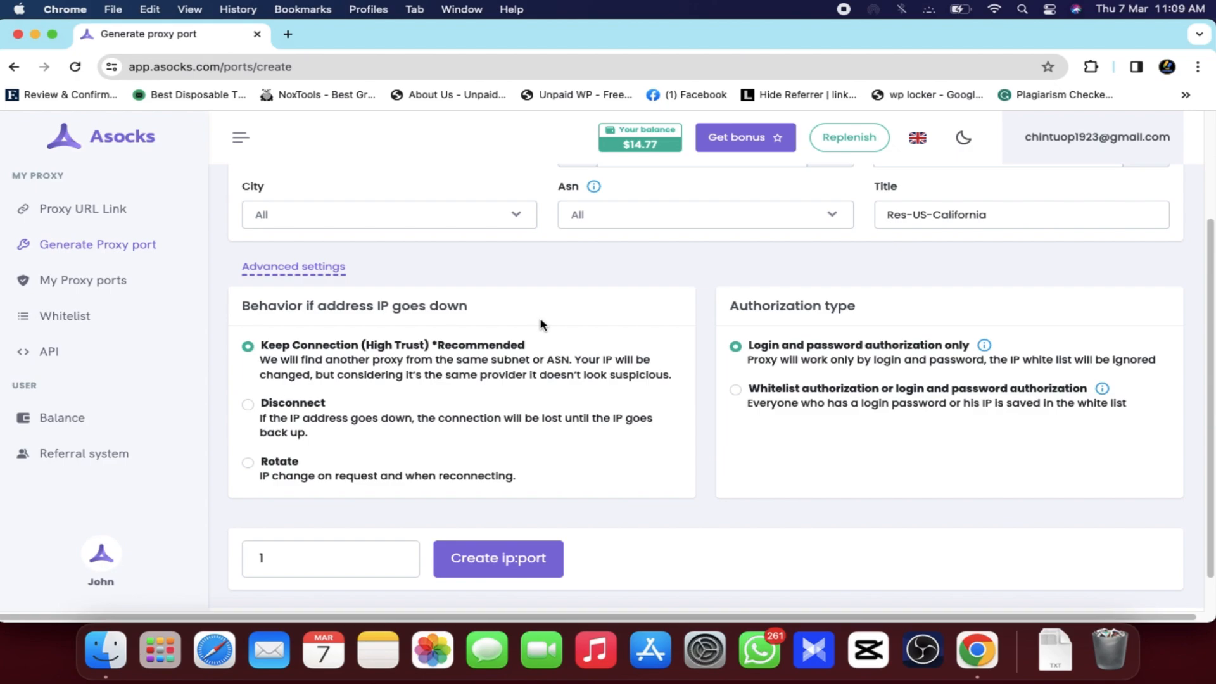
pyautogui.scroll(-2, 541, 320)
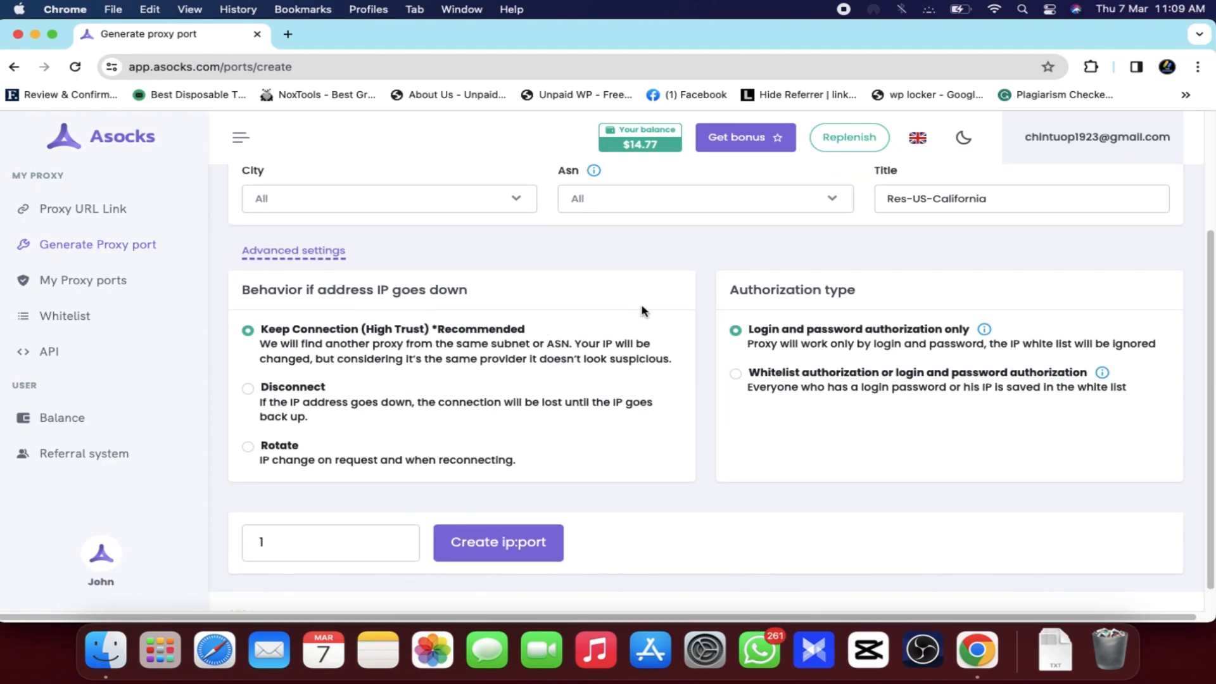
pyautogui.scroll(-1, 626, 294)
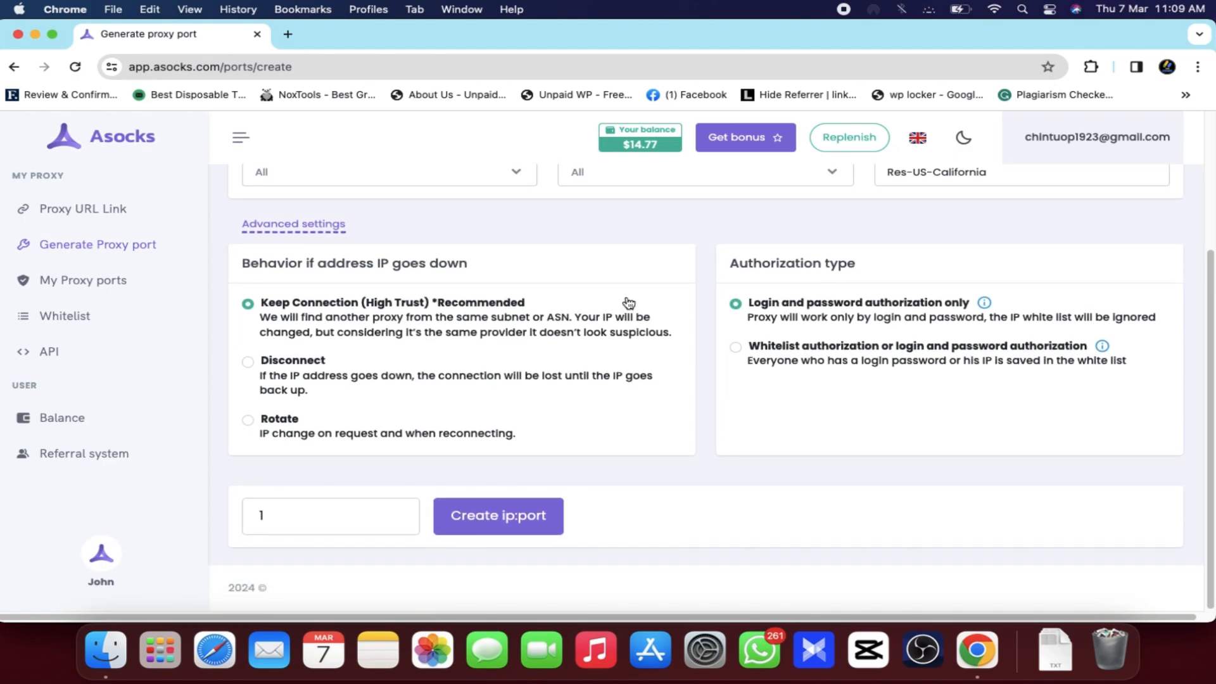
pyautogui.scroll(3, 628, 303)
pyautogui.scroll(-3, 629, 302)
# Step: Set the number of ports to 20 and create the ip:port entries
pyautogui.click(299, 515)
pyautogui.doubleClick(296, 513)
pyautogui.write('20')
pyautogui.click(508, 523)
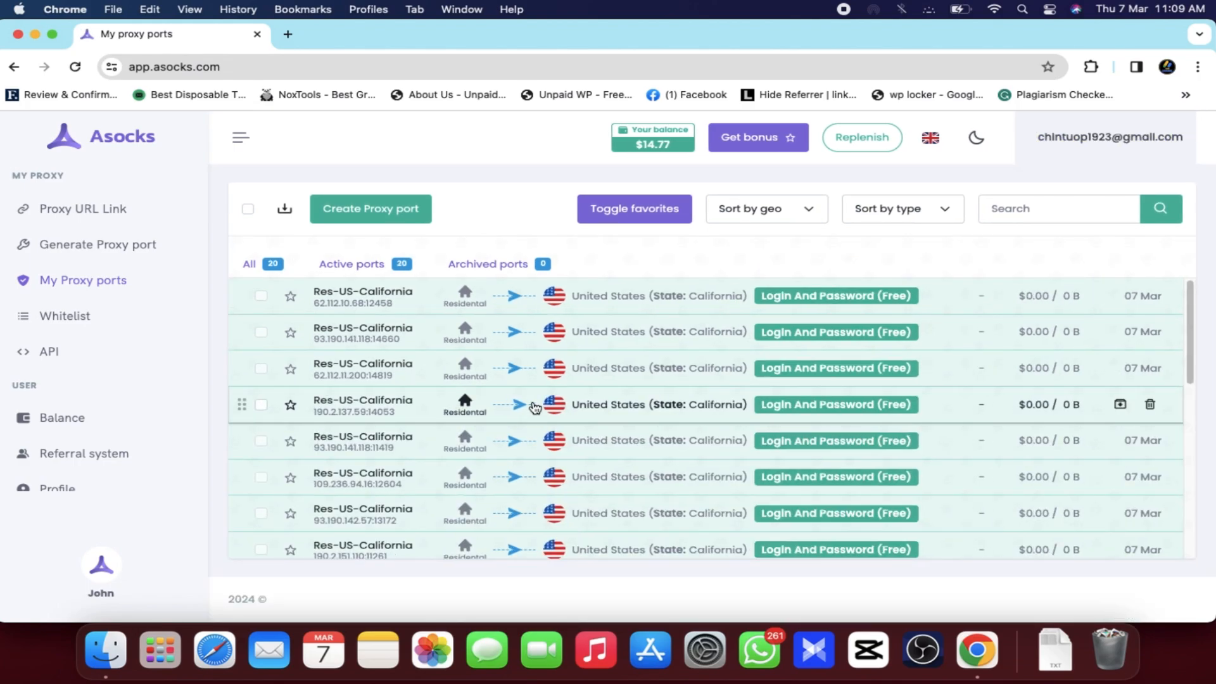
# Step: Look through the created ports, examine the first port's proxy, login and password details, and collapse them
pyautogui.scroll(-5, 535, 409)
pyautogui.scroll(-3, 536, 408)
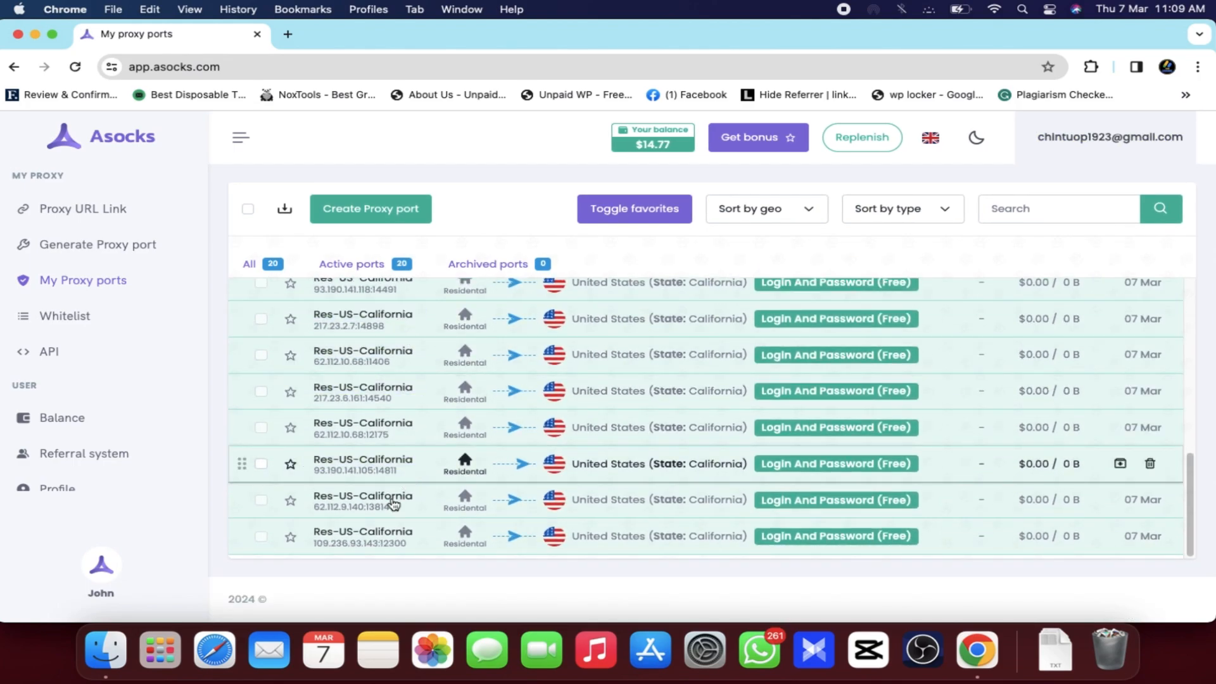
pyautogui.scroll(8, 399, 350)
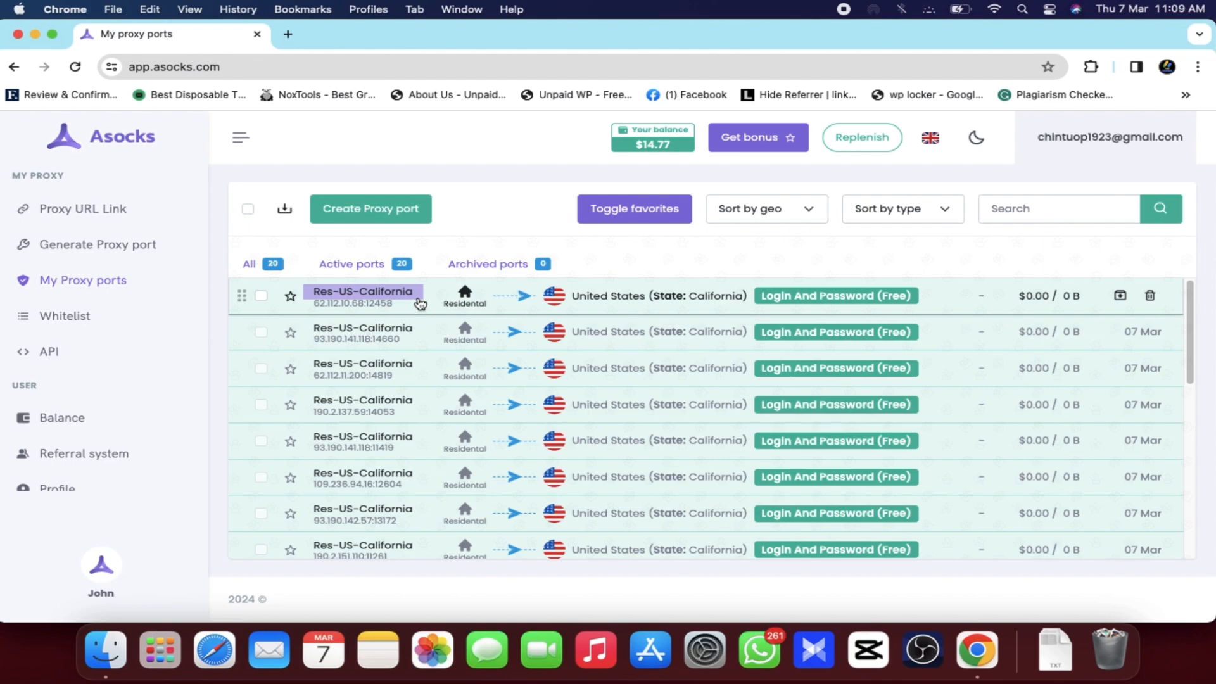
pyautogui.click(478, 291)
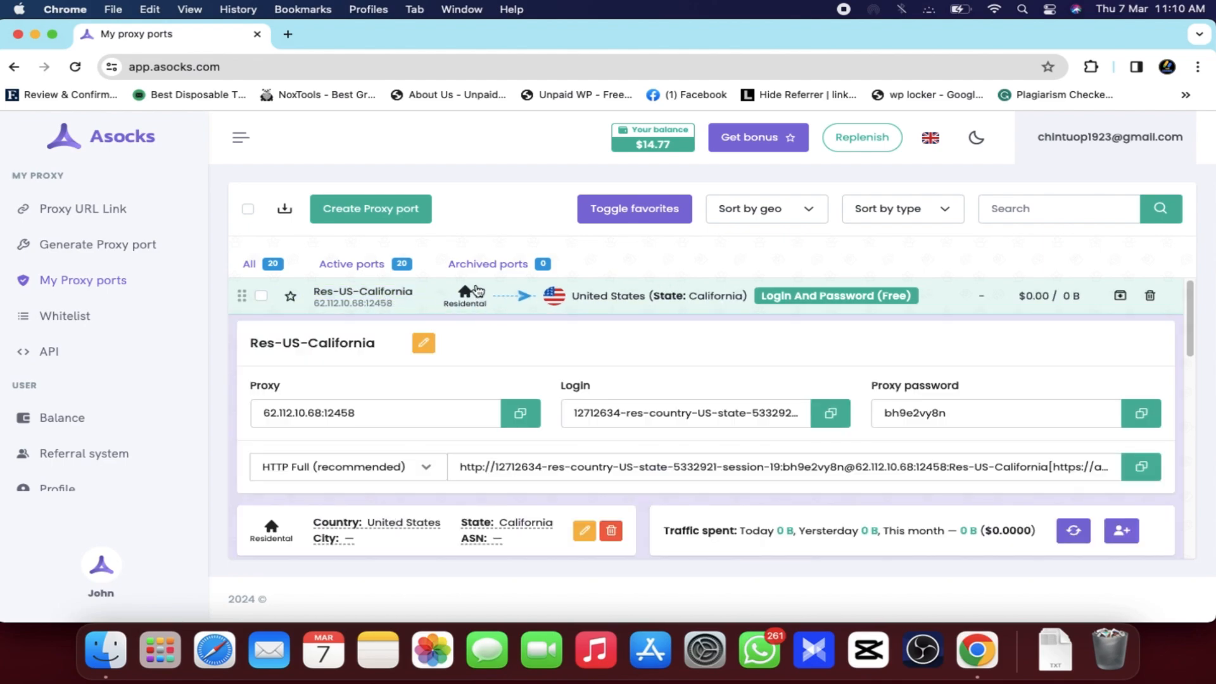
pyautogui.scroll(-2, 510, 384)
pyautogui.scroll(2, 507, 384)
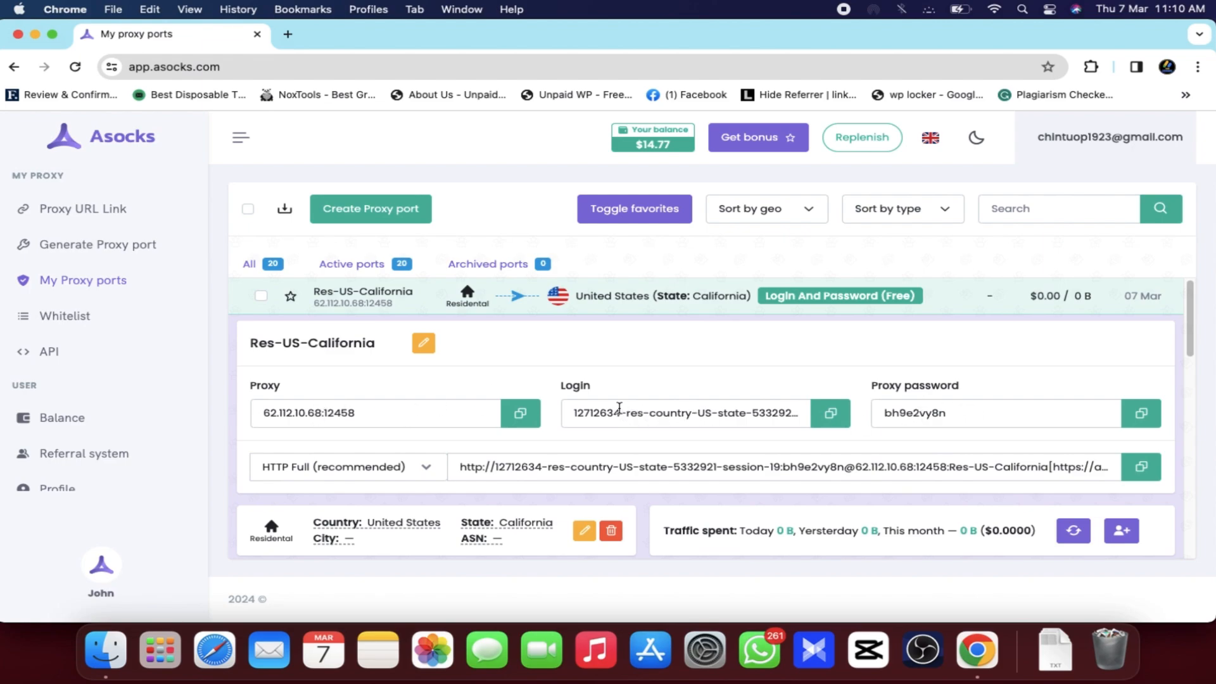
pyautogui.scroll(-3, 472, 446)
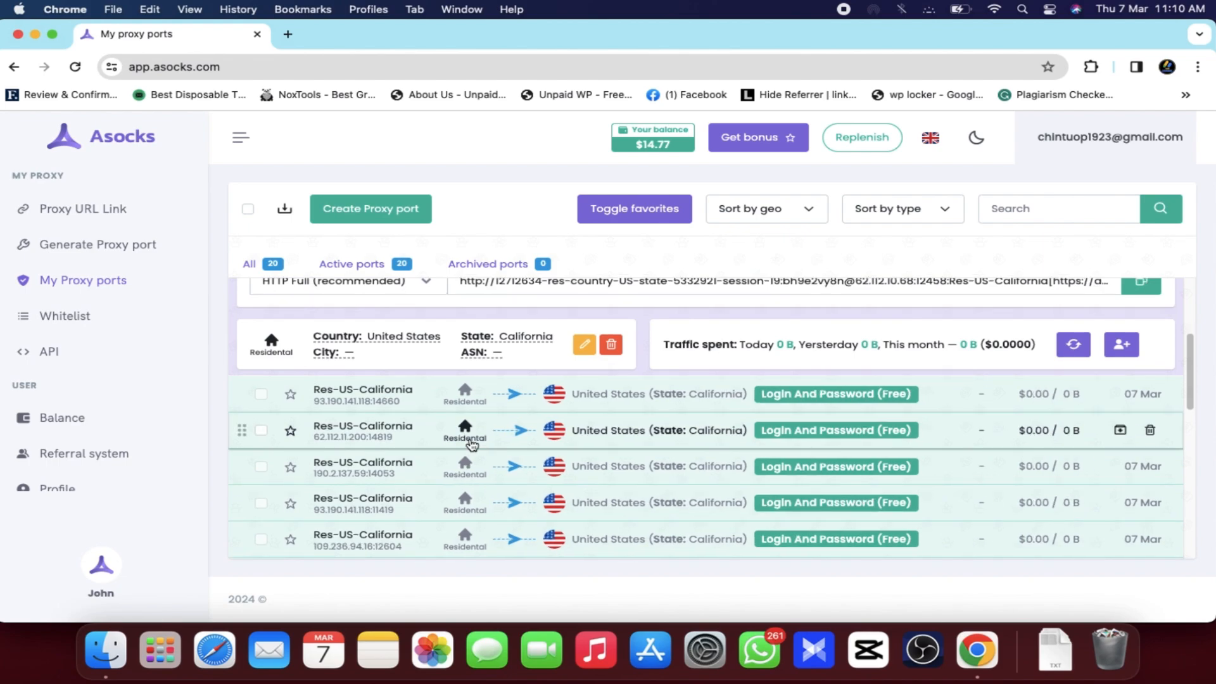
pyautogui.scroll(3, 470, 442)
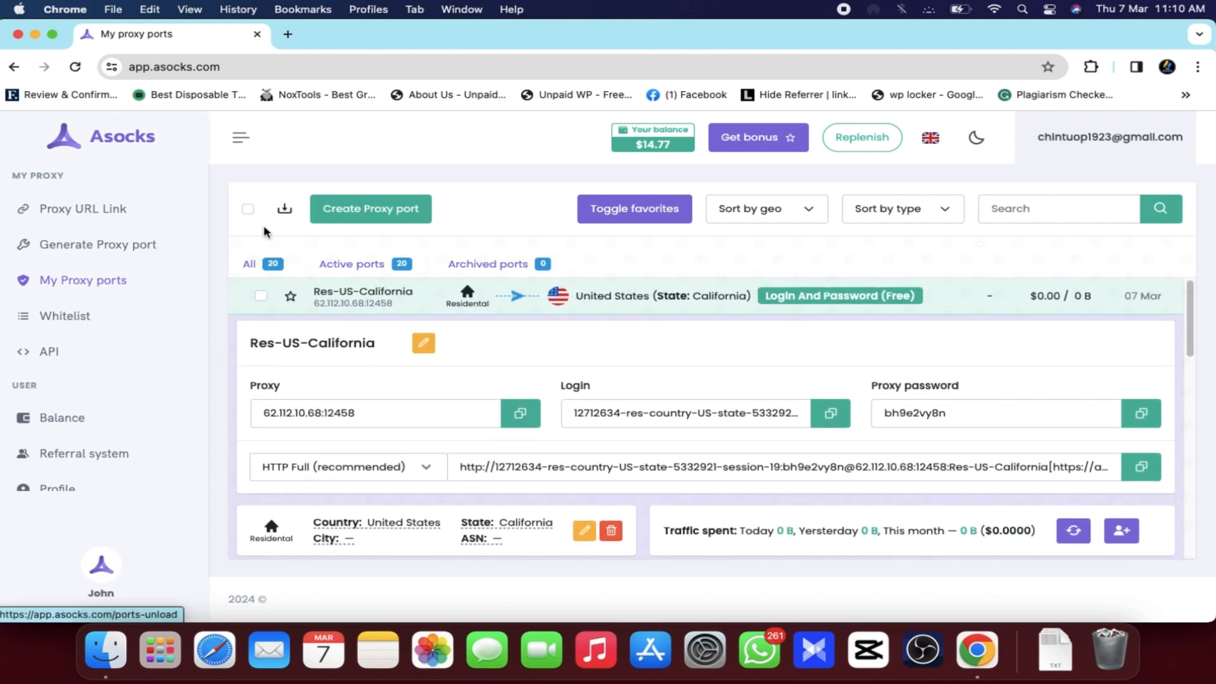
pyautogui.click(457, 266)
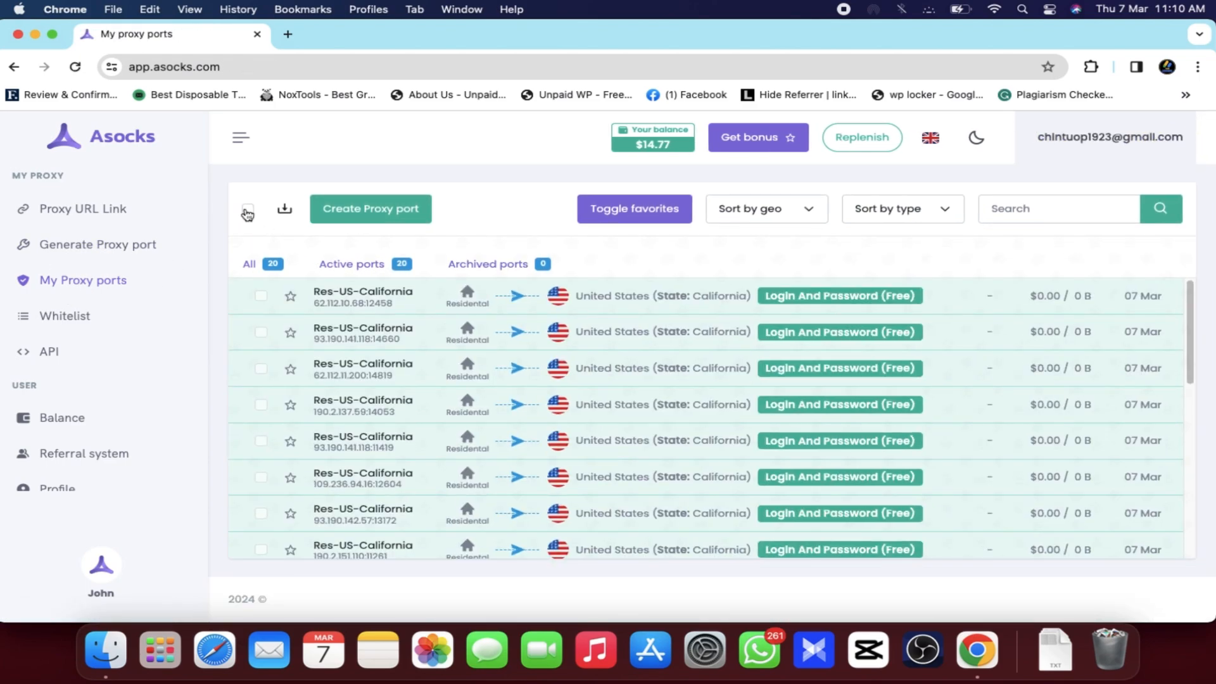
# Step: Select all the California ports, open them for download on the Port Unload page, and review the link and custom template sections
pyautogui.click(247, 212)
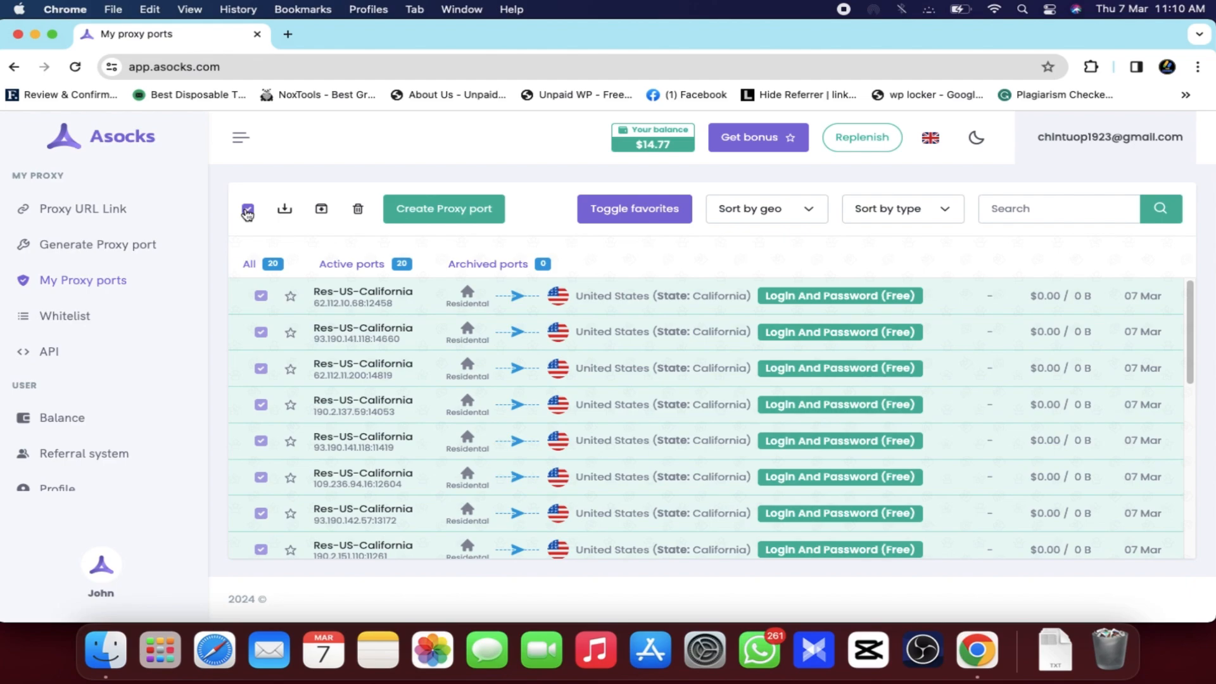
pyautogui.click(285, 210)
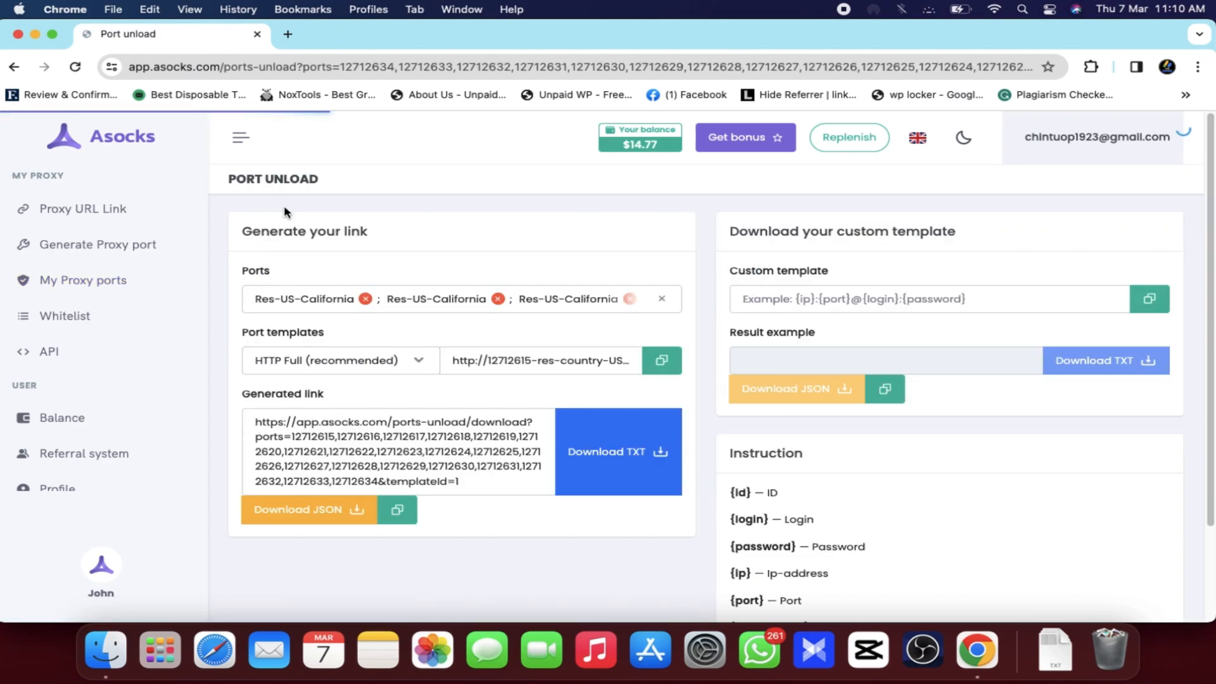
pyautogui.scroll(-5, 704, 363)
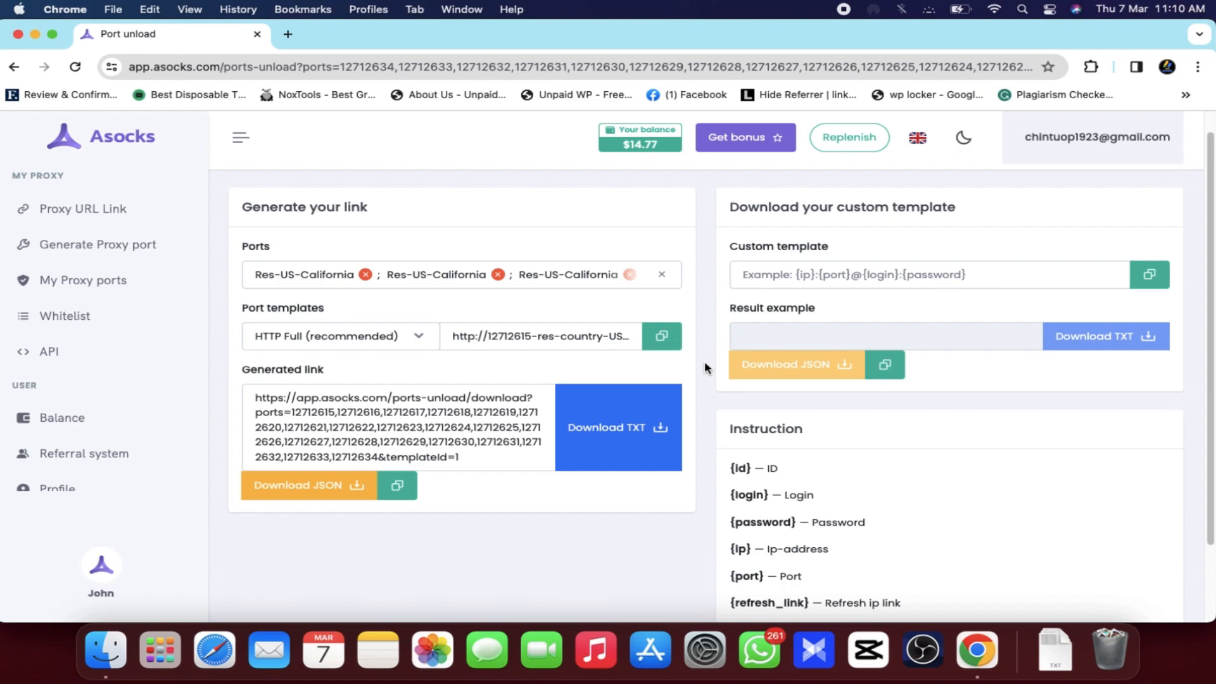
pyautogui.scroll(5, 705, 360)
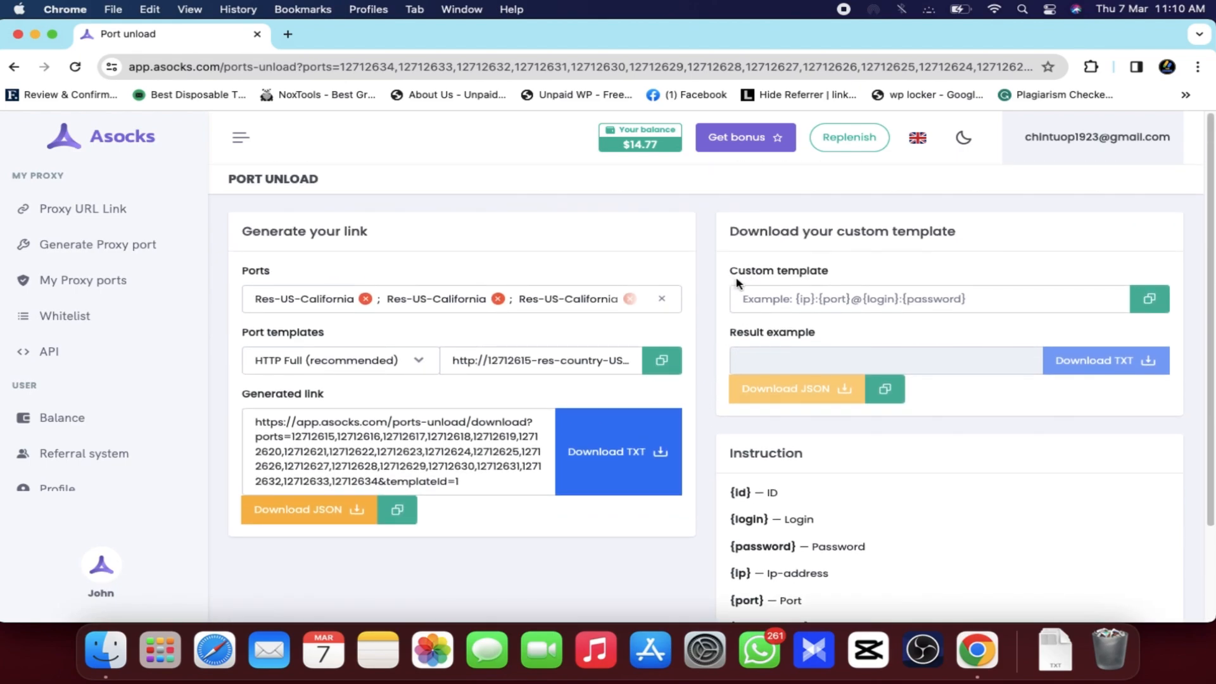
pyautogui.moveTo(731, 272); pyautogui.dragTo(848, 274)
pyautogui.click(852, 275)
# Step: Minimize the browser, open the ip file from the desktop in TextEdit, and copy its template {ip}:{port}:{login}:{password}
pyautogui.click(35, 34)
pyautogui.click(1145, 55)
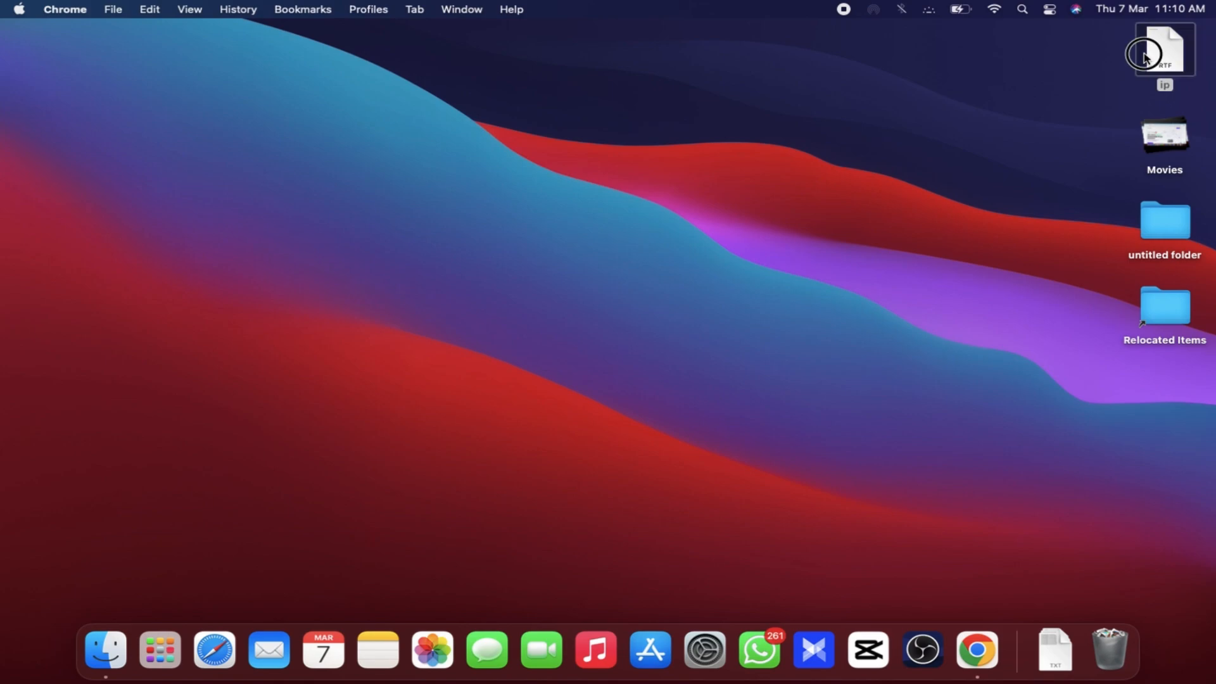
pyautogui.doubleClick(1145, 56)
pyautogui.click(1197, 52)
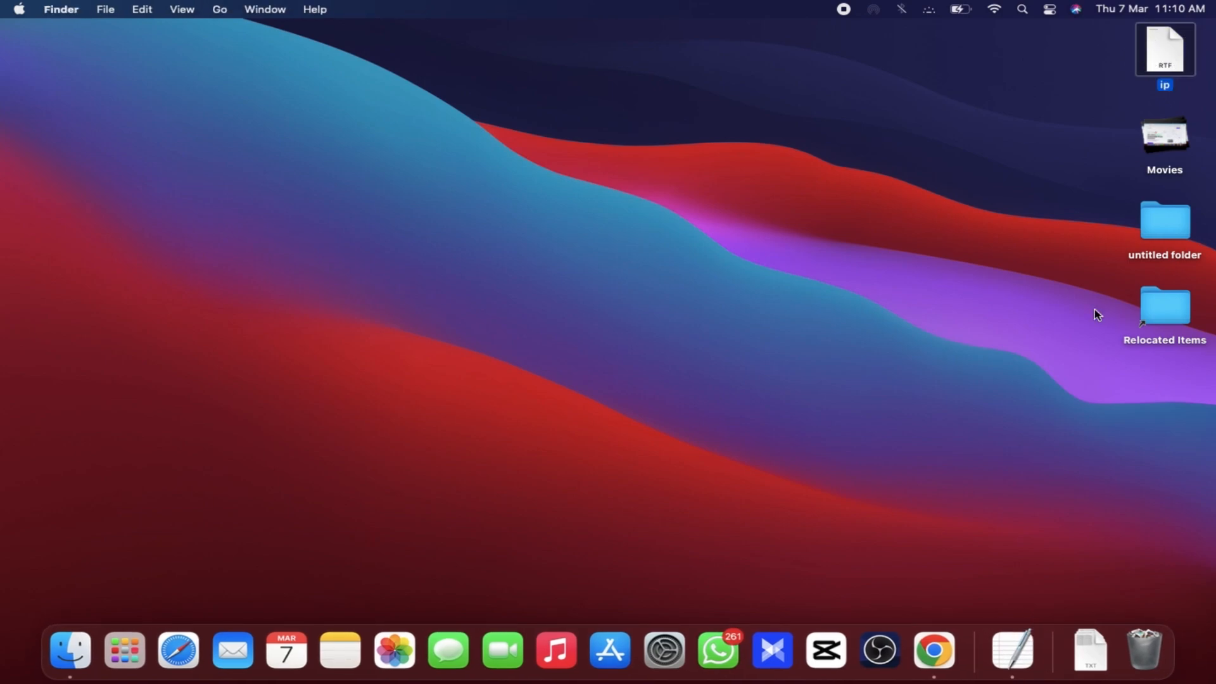
pyautogui.click(1016, 647)
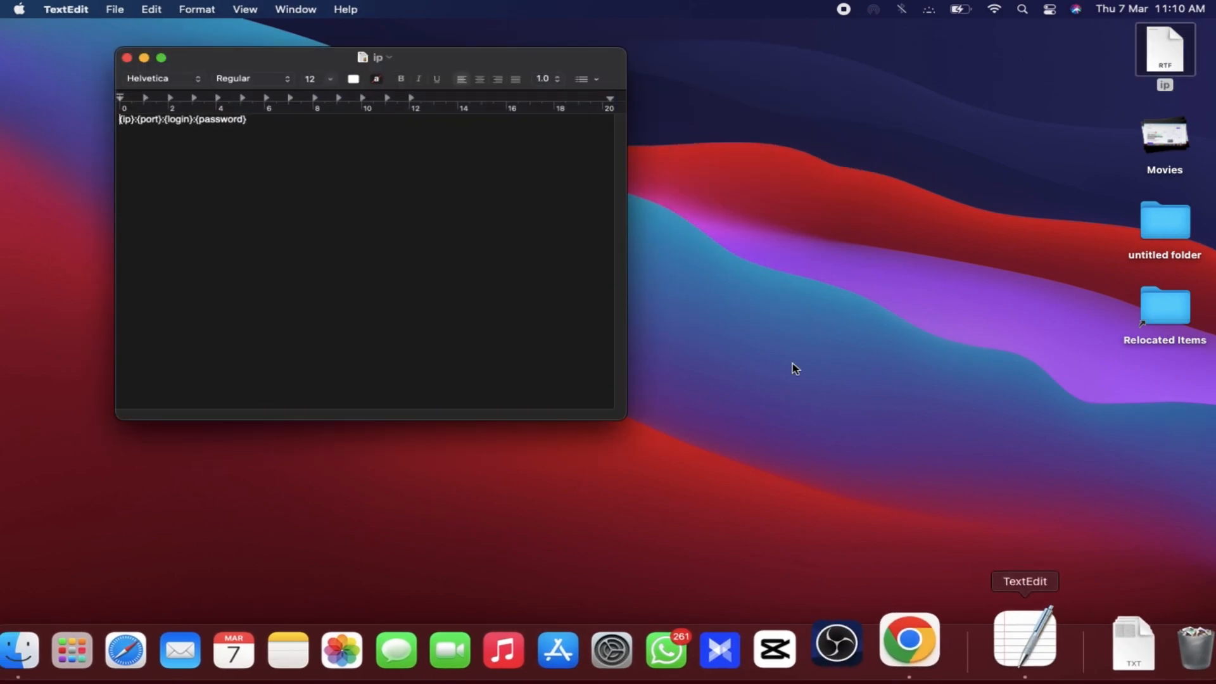
pyautogui.tripleClick(176, 121)
pyautogui.press('super+c')
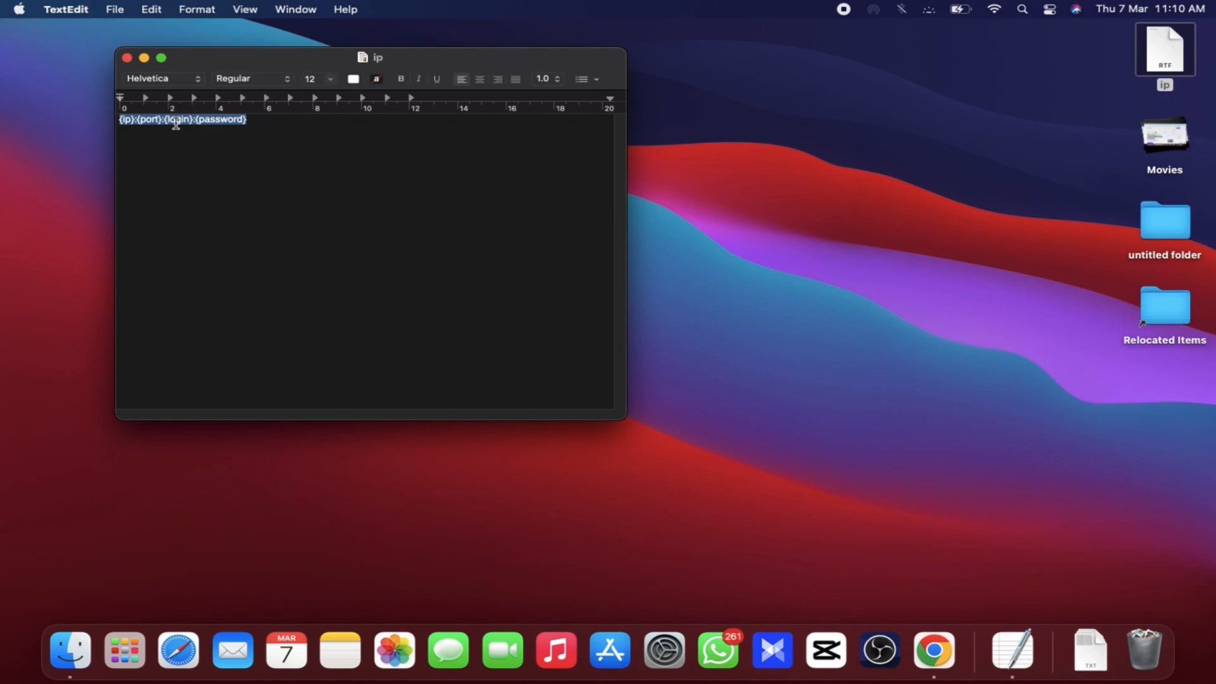
# Step: Switch to Chrome, paste {ip}:{port}:{login}:{password} as the custom template, and download the port list as TXT
pyautogui.click(935, 650)
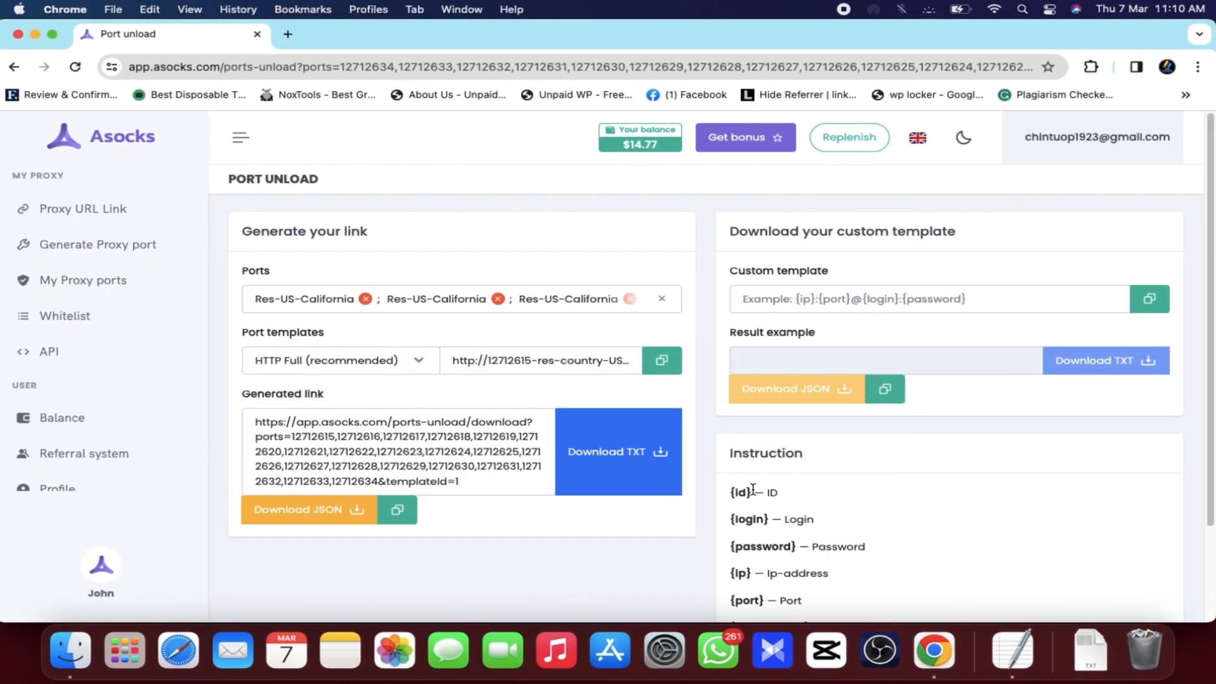
pyautogui.click(772, 306)
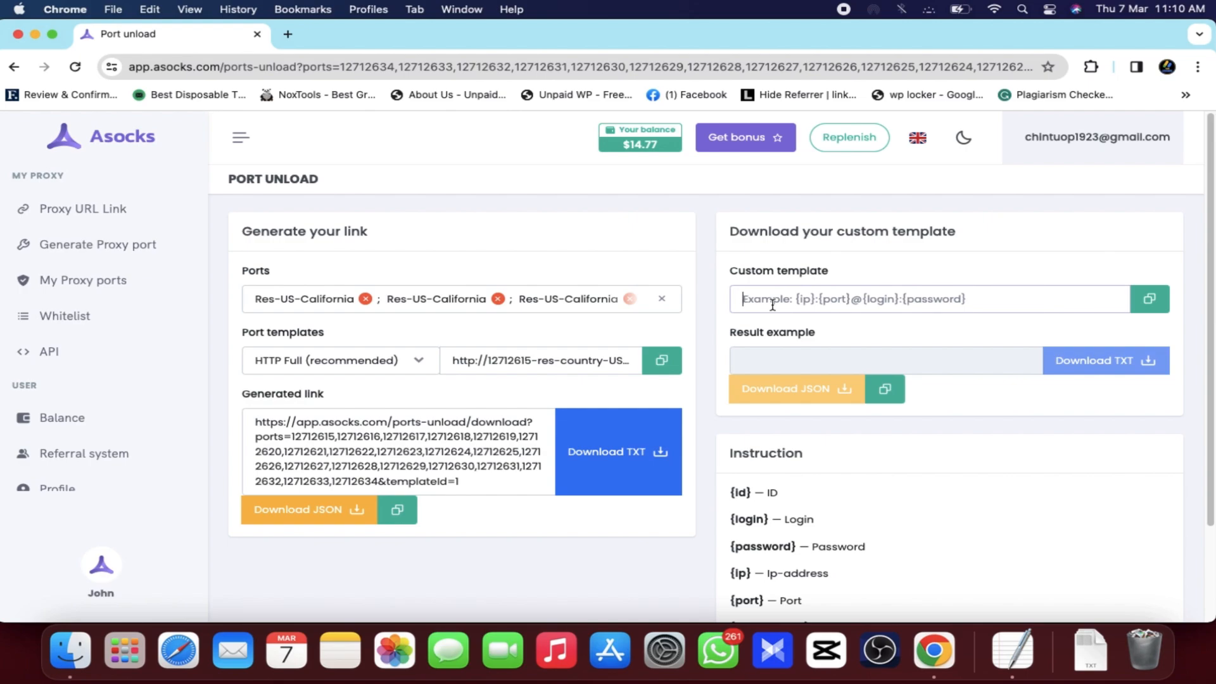
pyautogui.press('super+v')
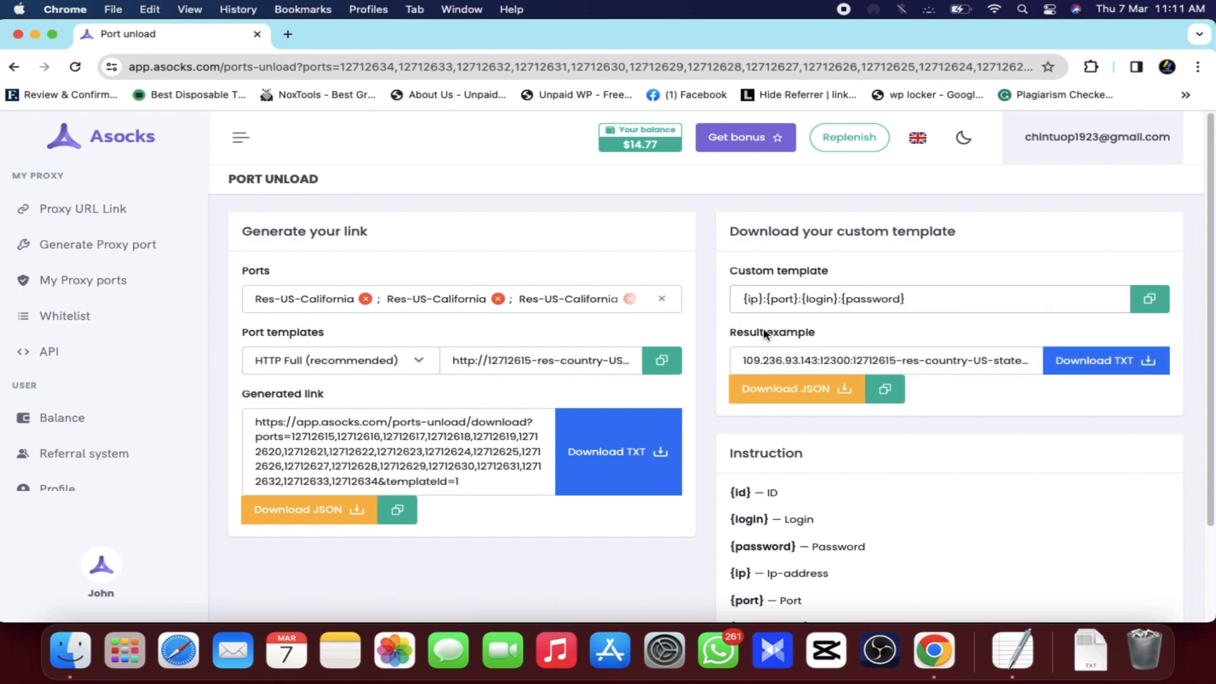
pyautogui.moveTo(765, 302); pyautogui.dragTo(771, 301)
pyautogui.click(779, 303)
pyautogui.click(1077, 360)
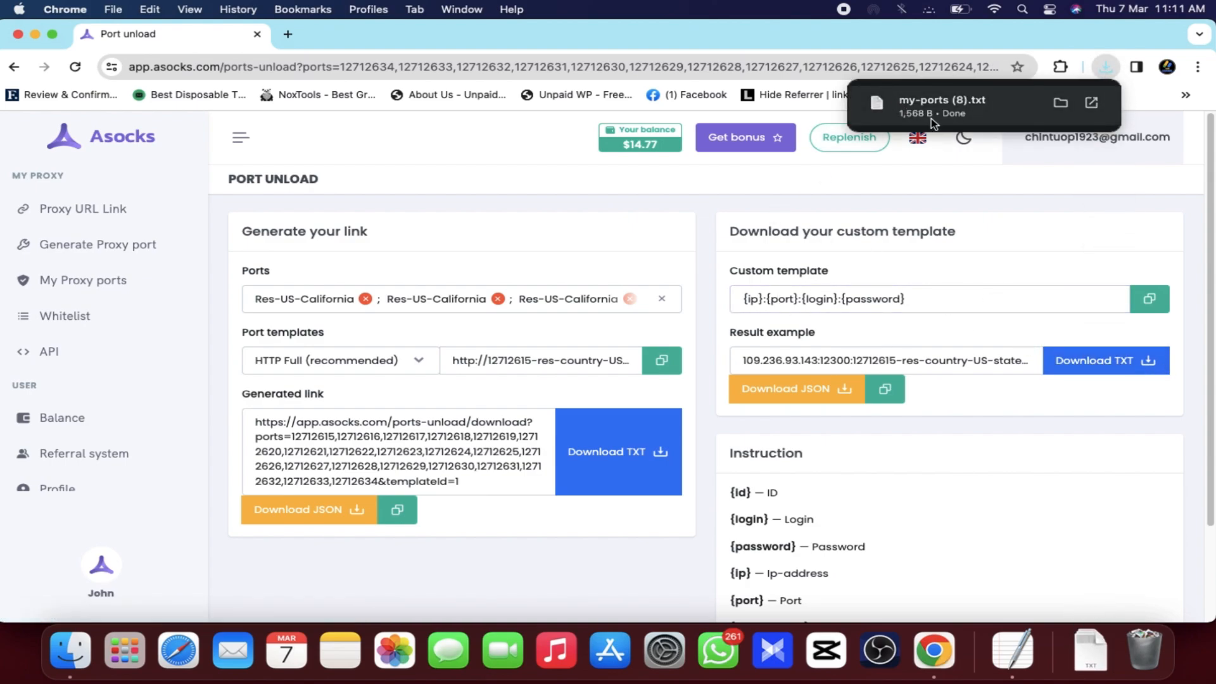
# Step: Open the downloaded my-ports (8).txt file and copy its first proxy entry
pyautogui.click(933, 120)
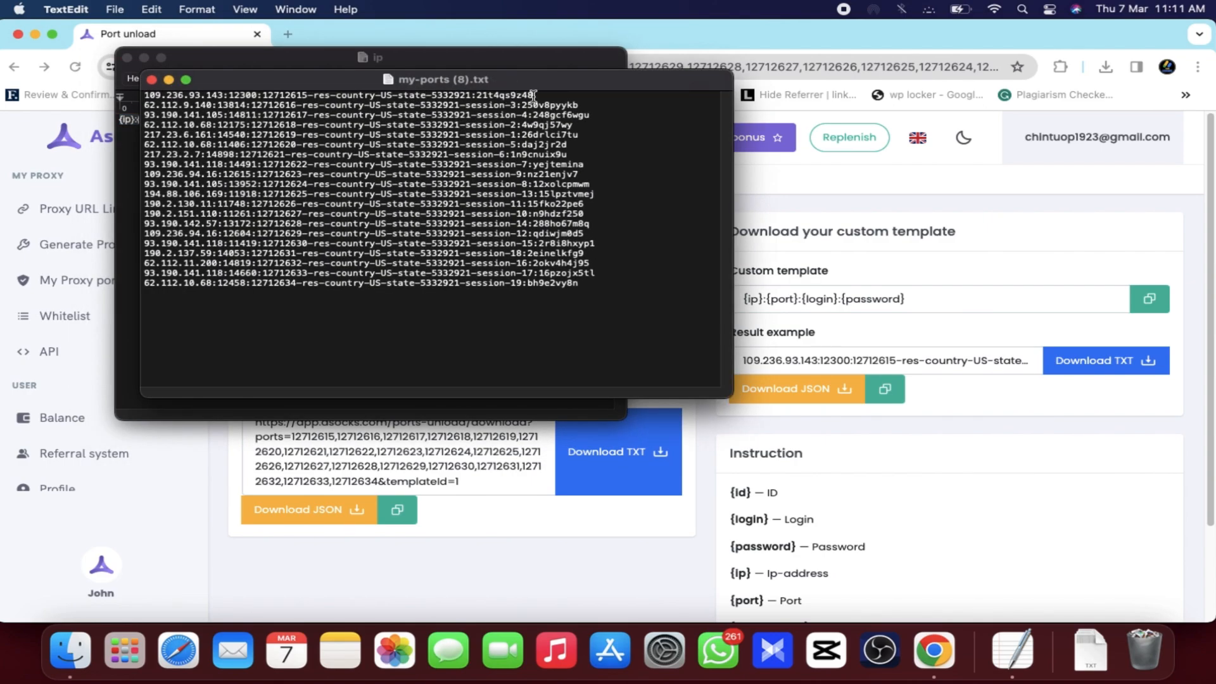
pyautogui.moveTo(534, 95); pyautogui.dragTo(141, 95)
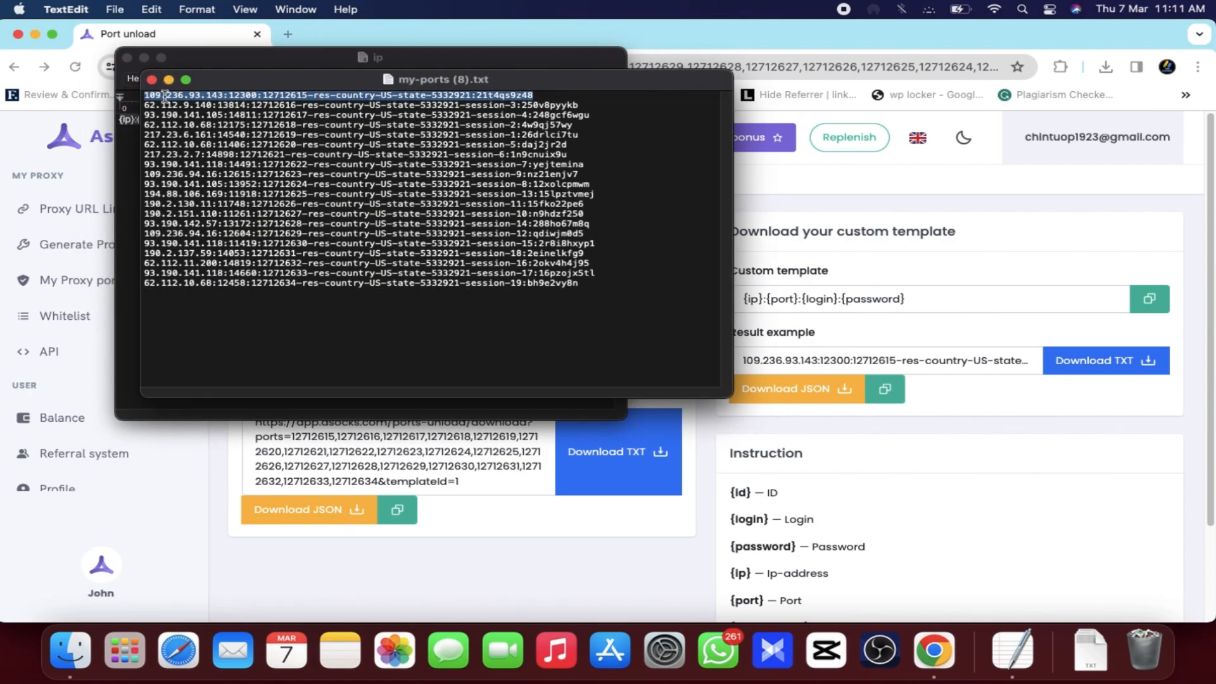
pyautogui.rightClick(165, 95)
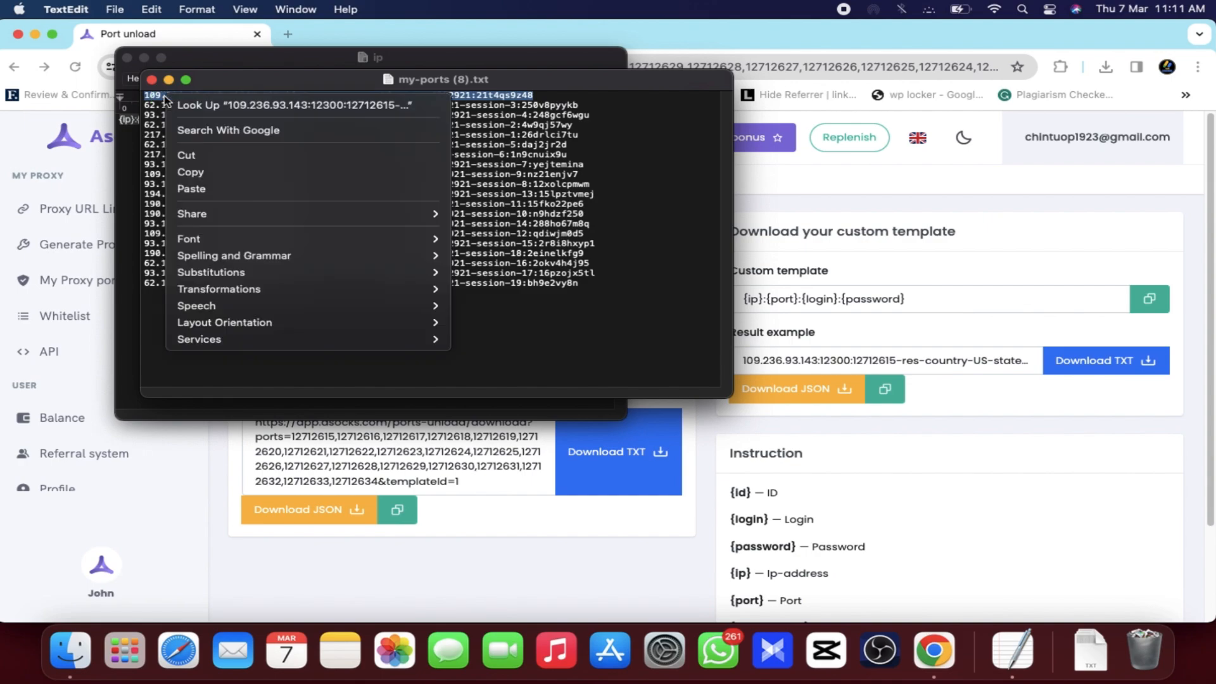
pyautogui.click(203, 175)
# Step: Switch to AdsPower and set the new browser profile's OS to Windows and its name to hhh
pyautogui.click(773, 651)
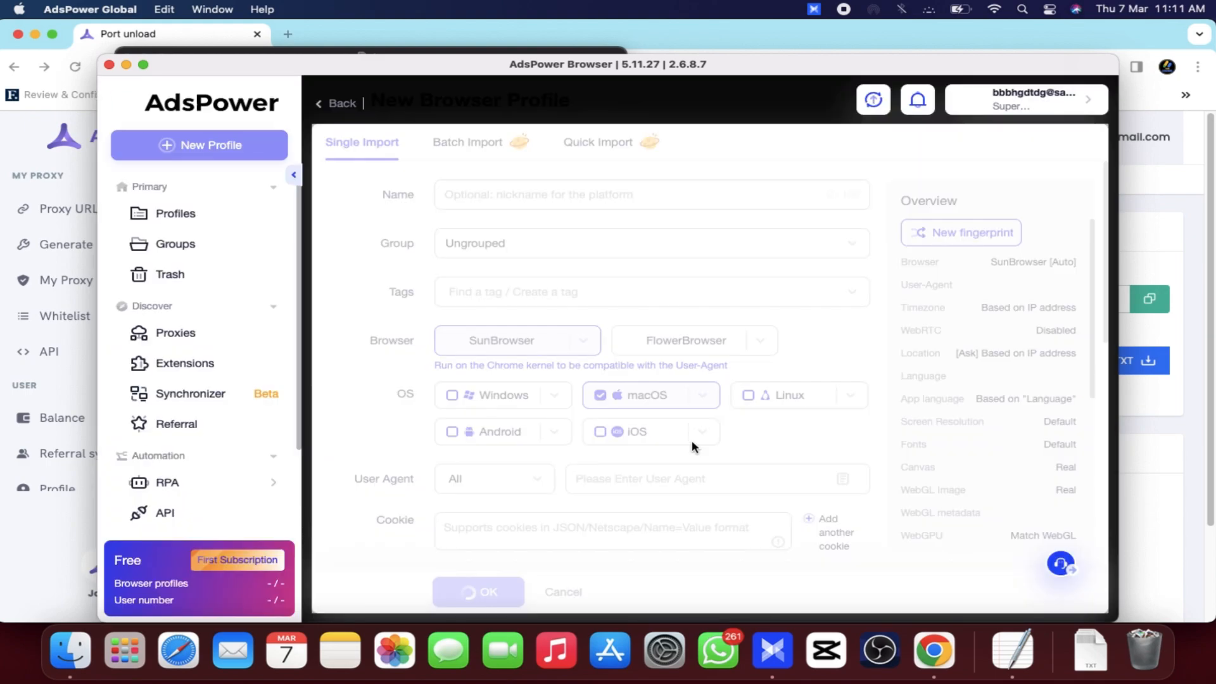
pyautogui.moveTo(483, 64); pyautogui.dragTo(461, 29)
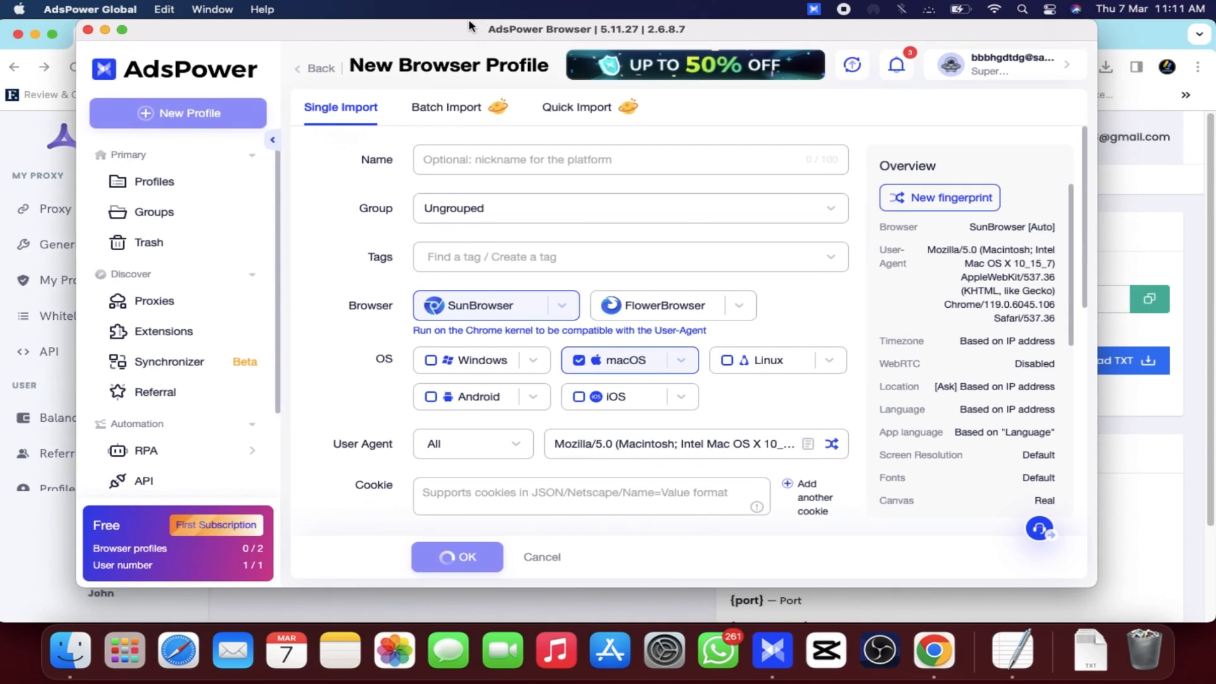
pyautogui.click(442, 364)
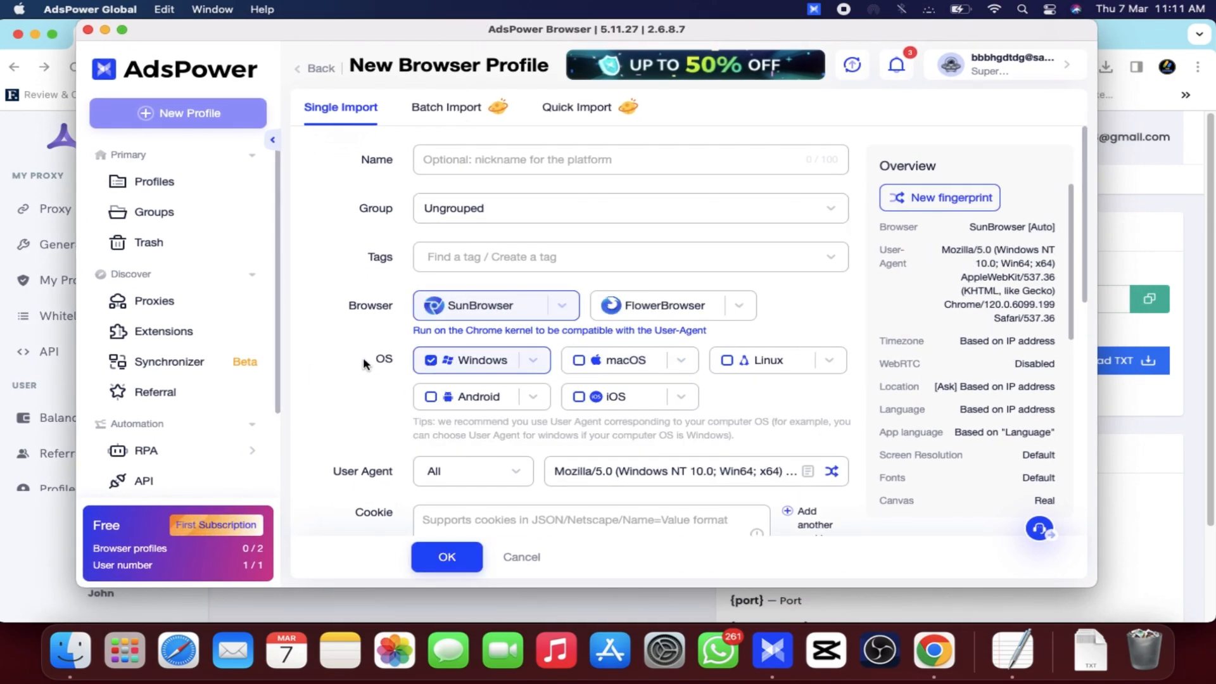
pyautogui.click(476, 168)
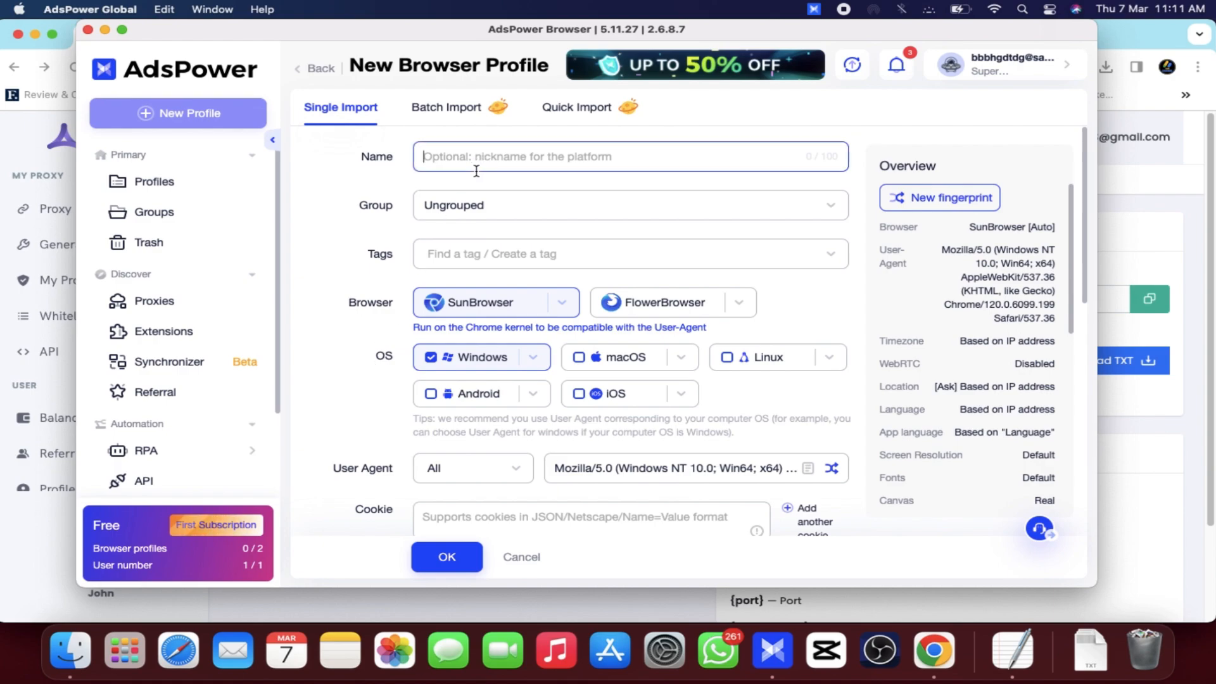
pyautogui.write('bne')
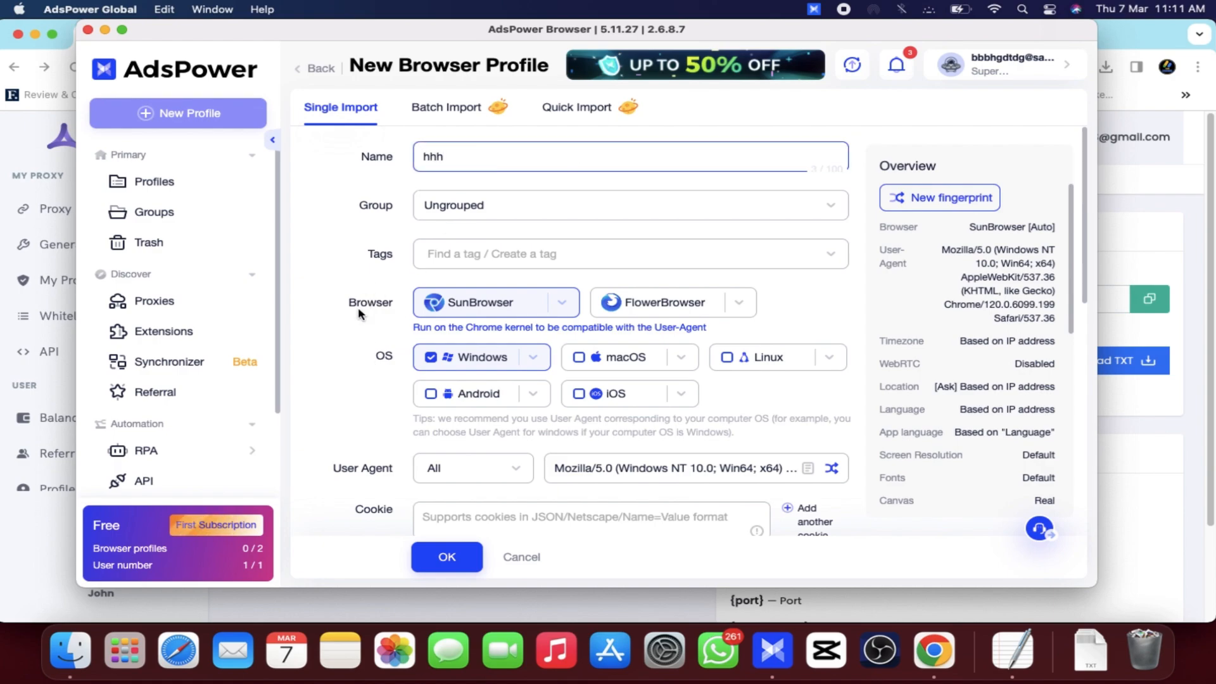
# Step: Set the profile's proxy type to HTTP and paste the copied entry to fill in the host, port, proxy username and proxy password
pyautogui.scroll(-5, 359, 307)
pyautogui.scroll(-3, 358, 306)
pyautogui.click(470, 307)
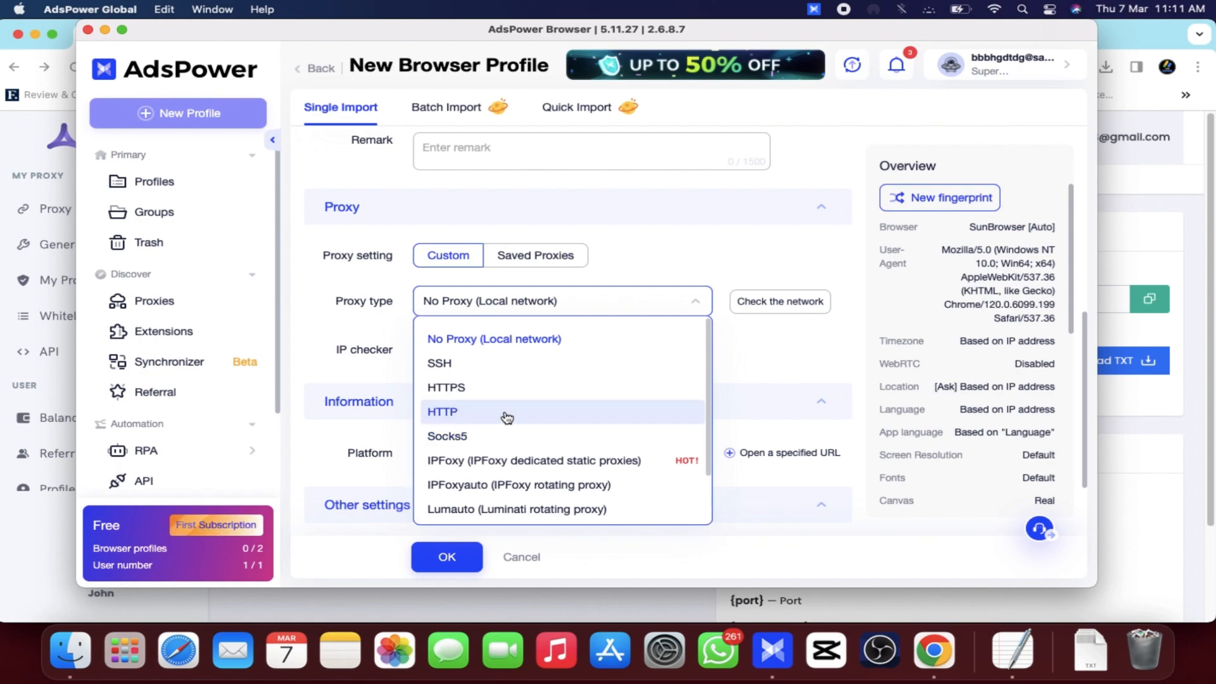
pyautogui.click(479, 418)
pyautogui.click(439, 392)
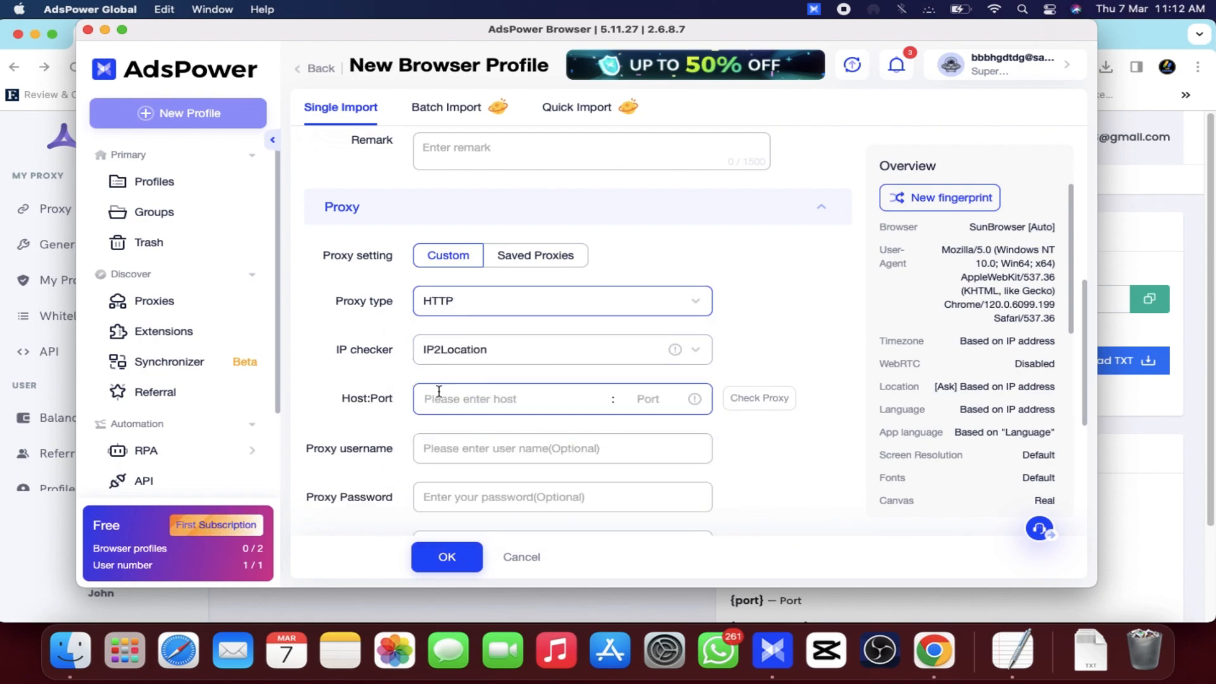
pyautogui.press('super+v')
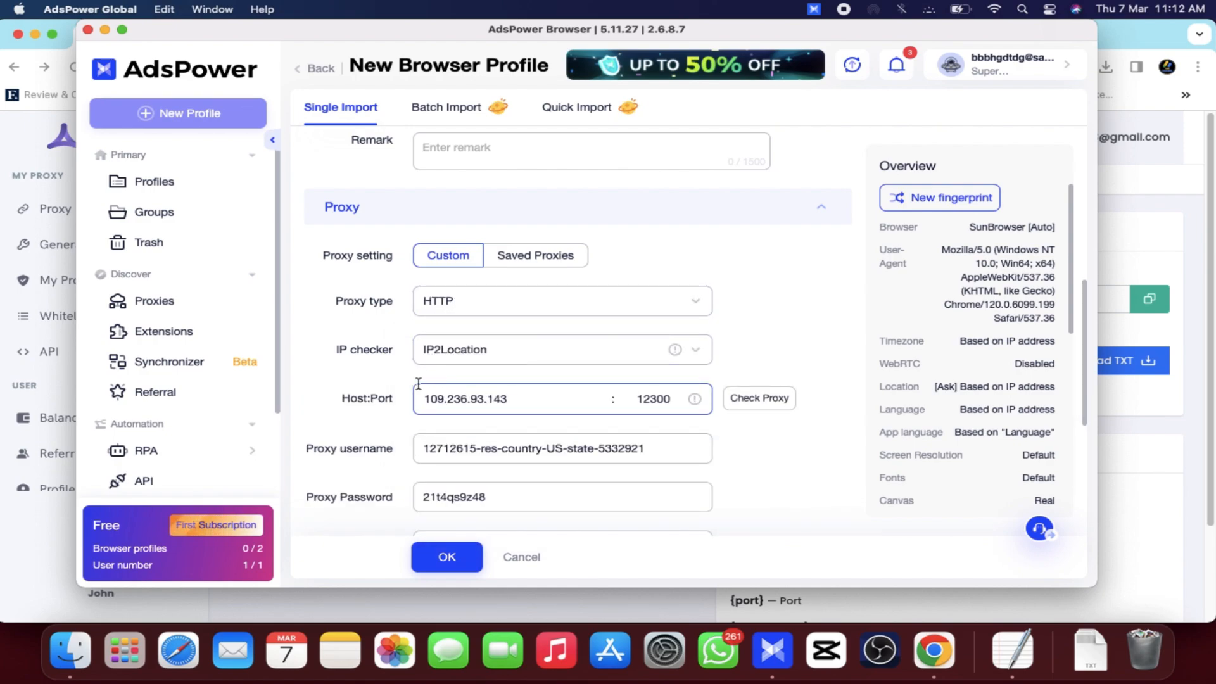
# Step: Run the proxy check, save the new profile, and open the hhh profile's browser
pyautogui.scroll(-1, 359, 373)
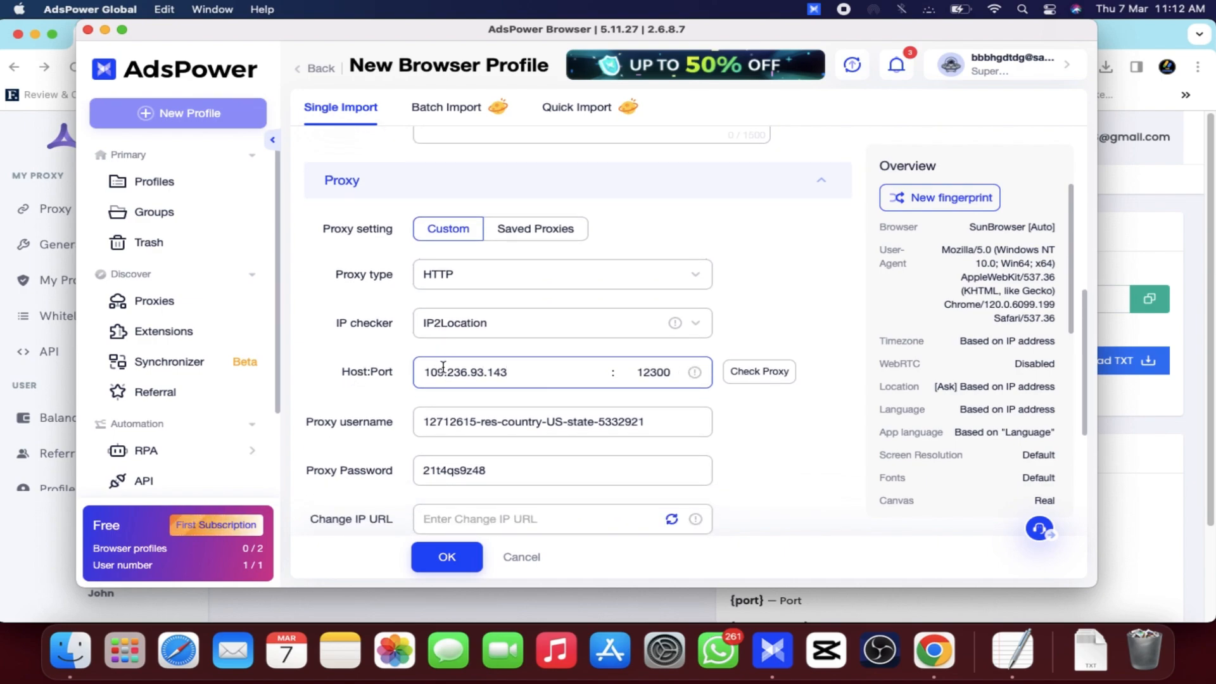
pyautogui.click(767, 377)
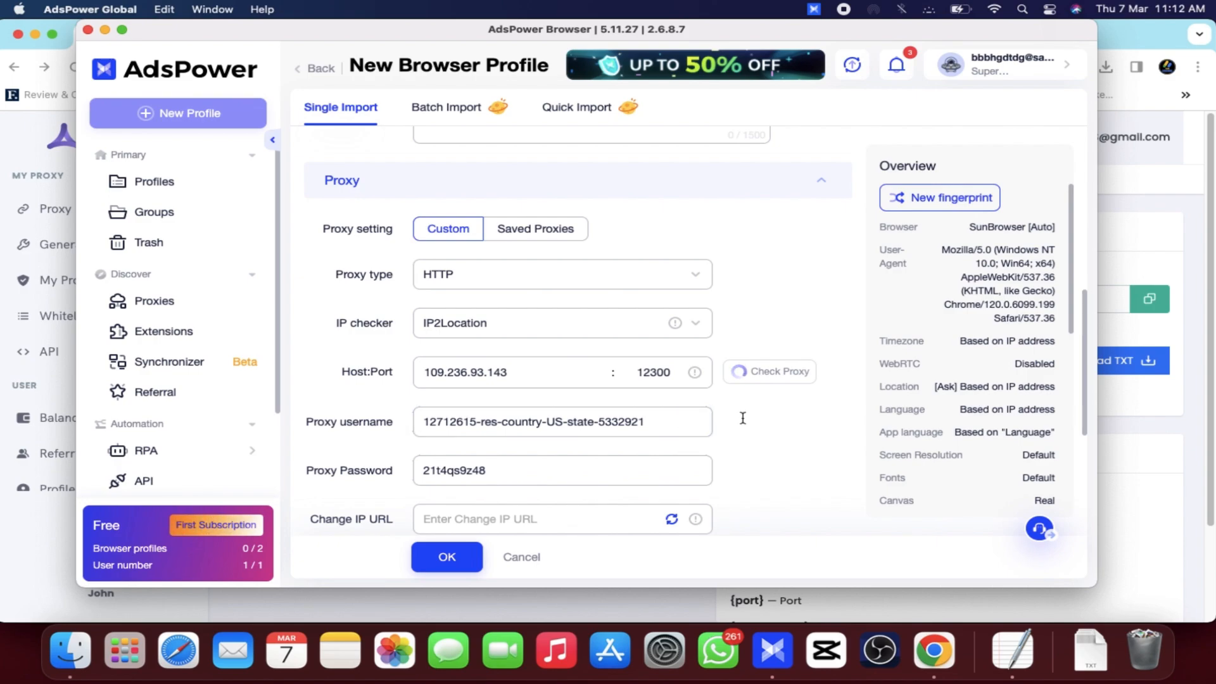
pyautogui.click(447, 557)
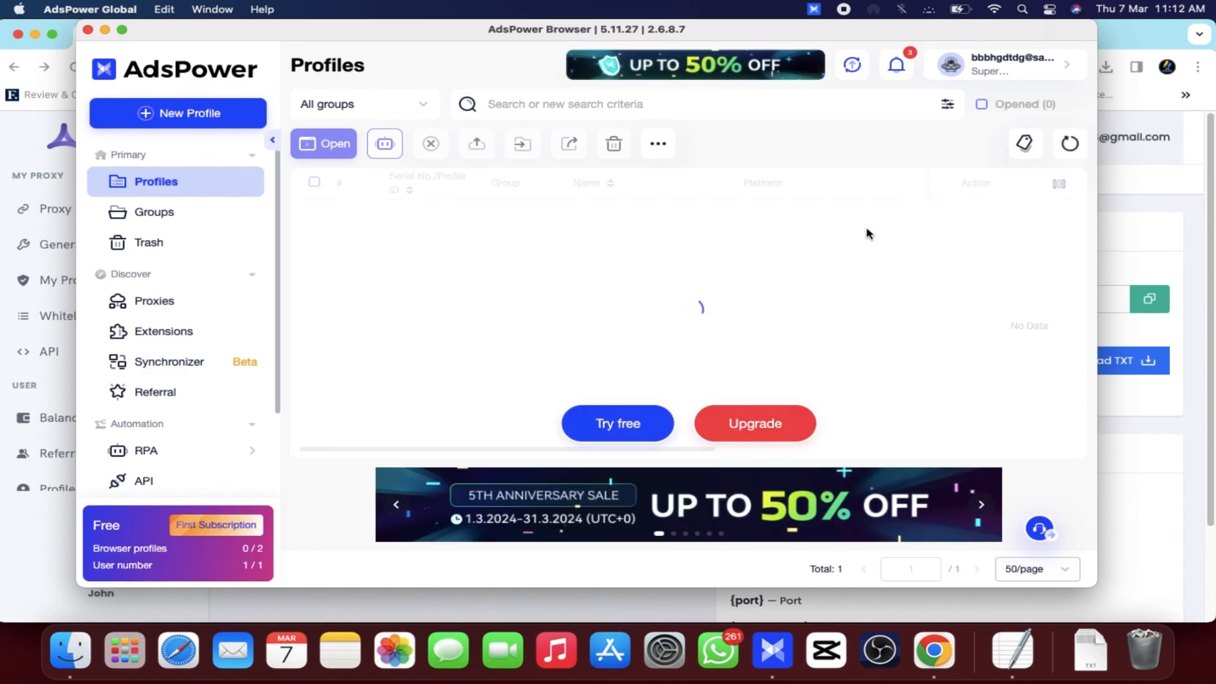
pyautogui.click(988, 221)
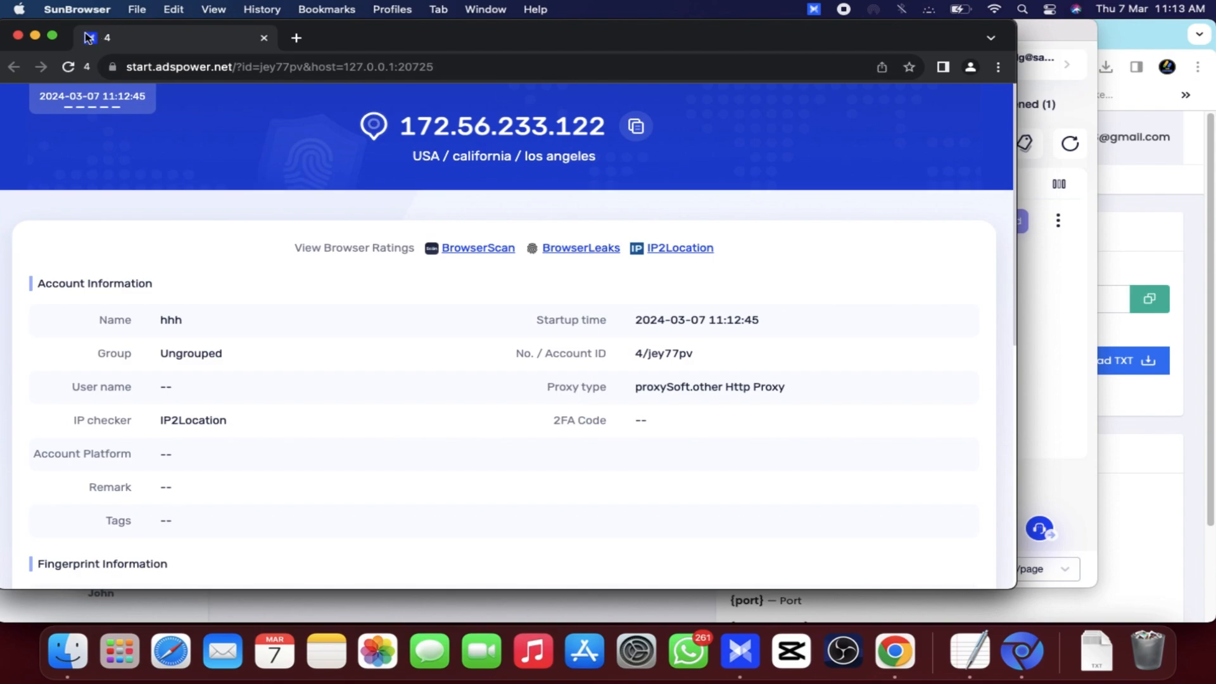
# Step: Minimize the profile browser, AdsPower and both text file windows to return to the Port Unload page in Chrome
pyautogui.click(35, 36)
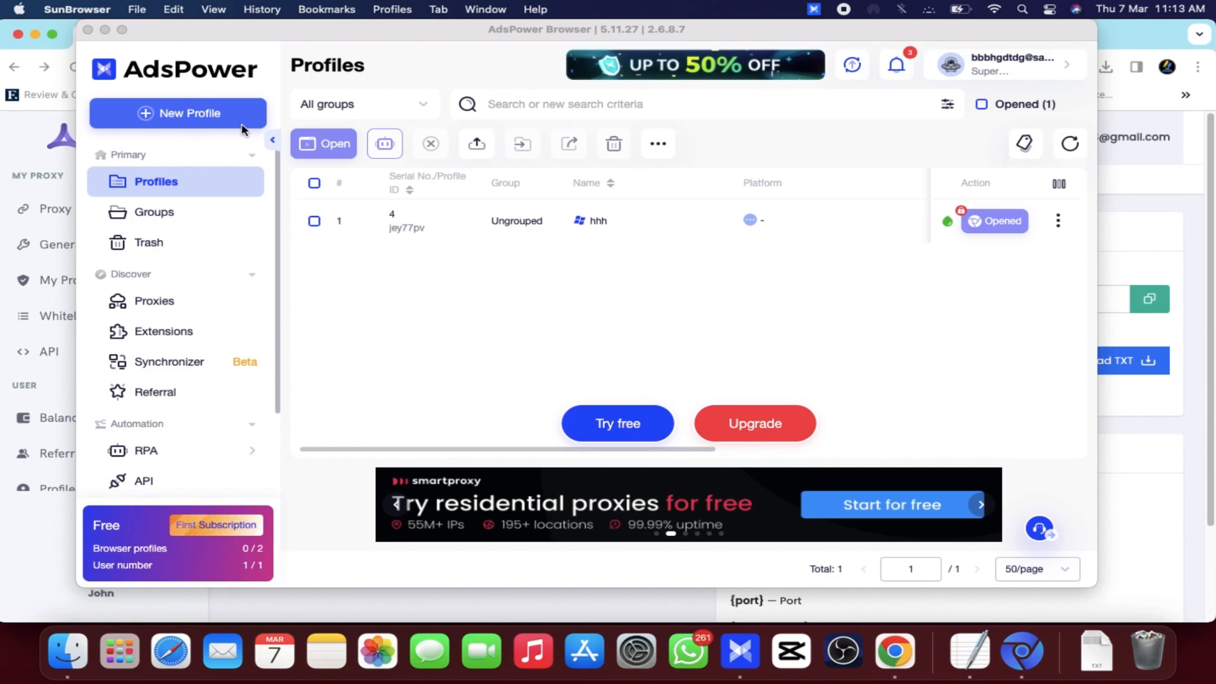
pyautogui.click(105, 30)
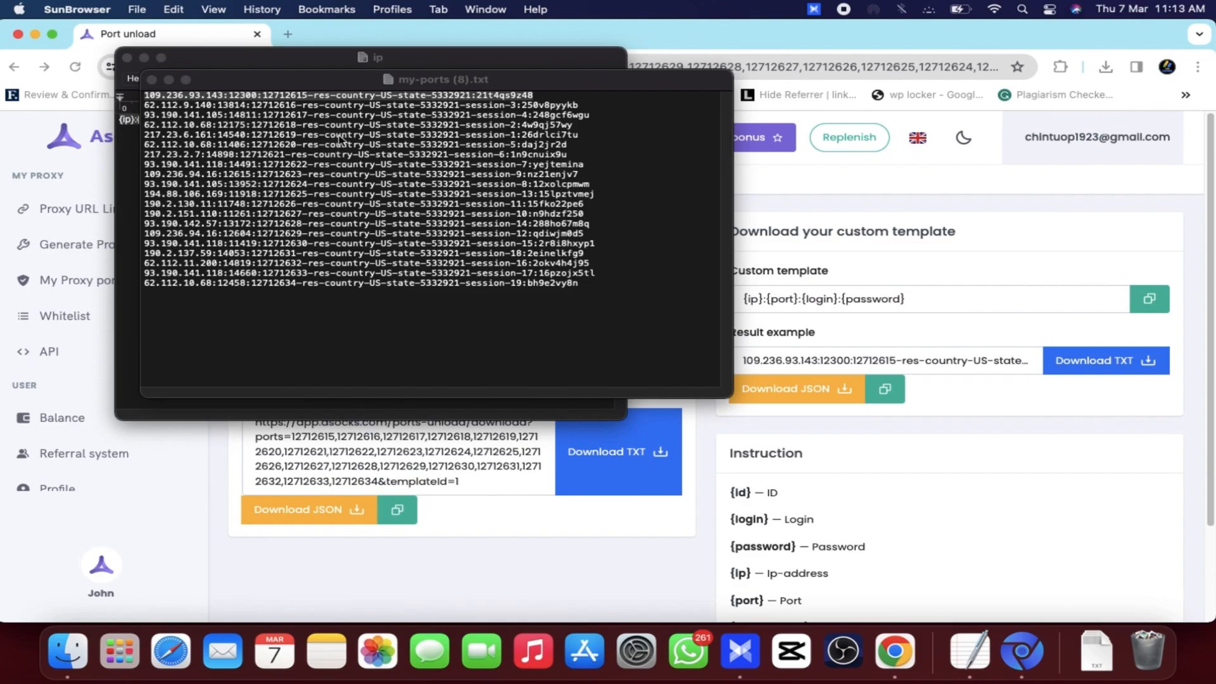
pyautogui.click(168, 80)
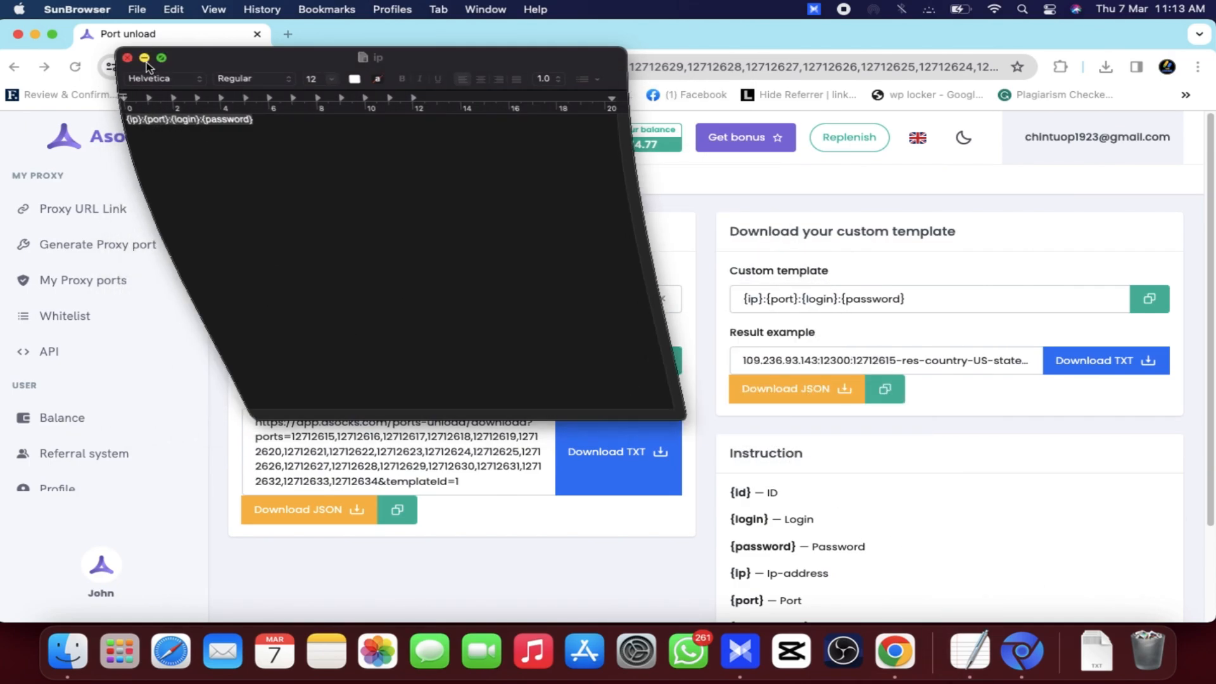
pyautogui.click(382, 198)
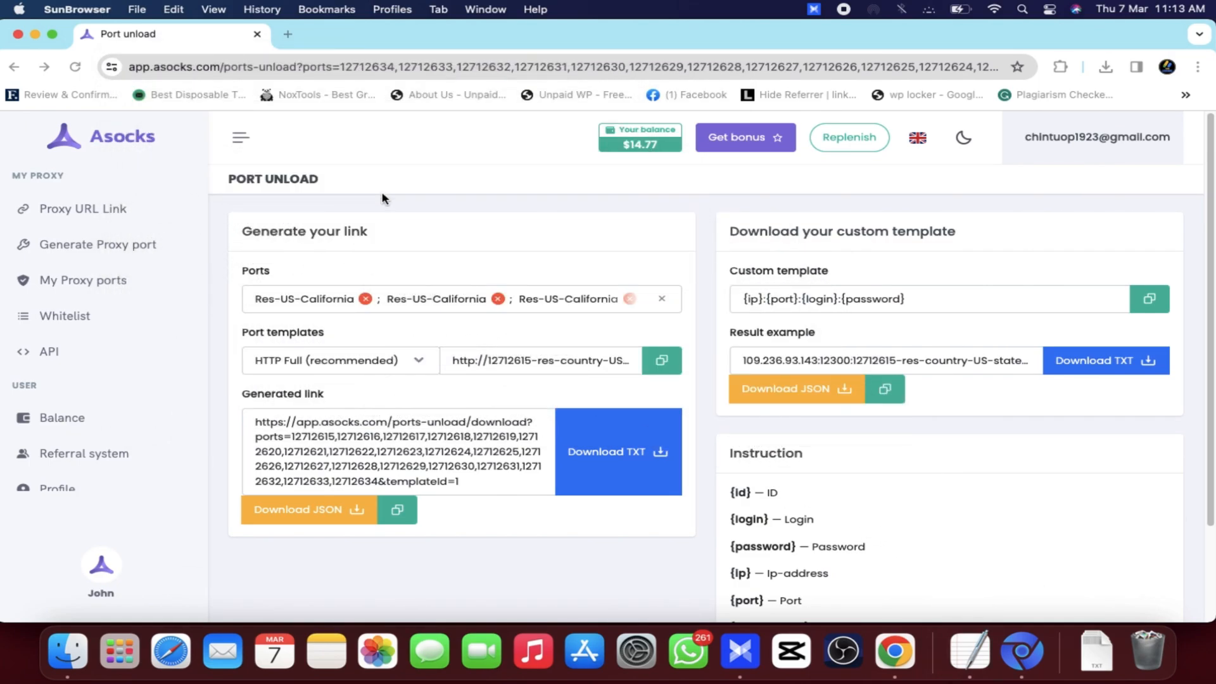
# Step: Open the Asocks Referral system page and review its referral balance and referral code sections
pyautogui.scroll(-3, 87, 247)
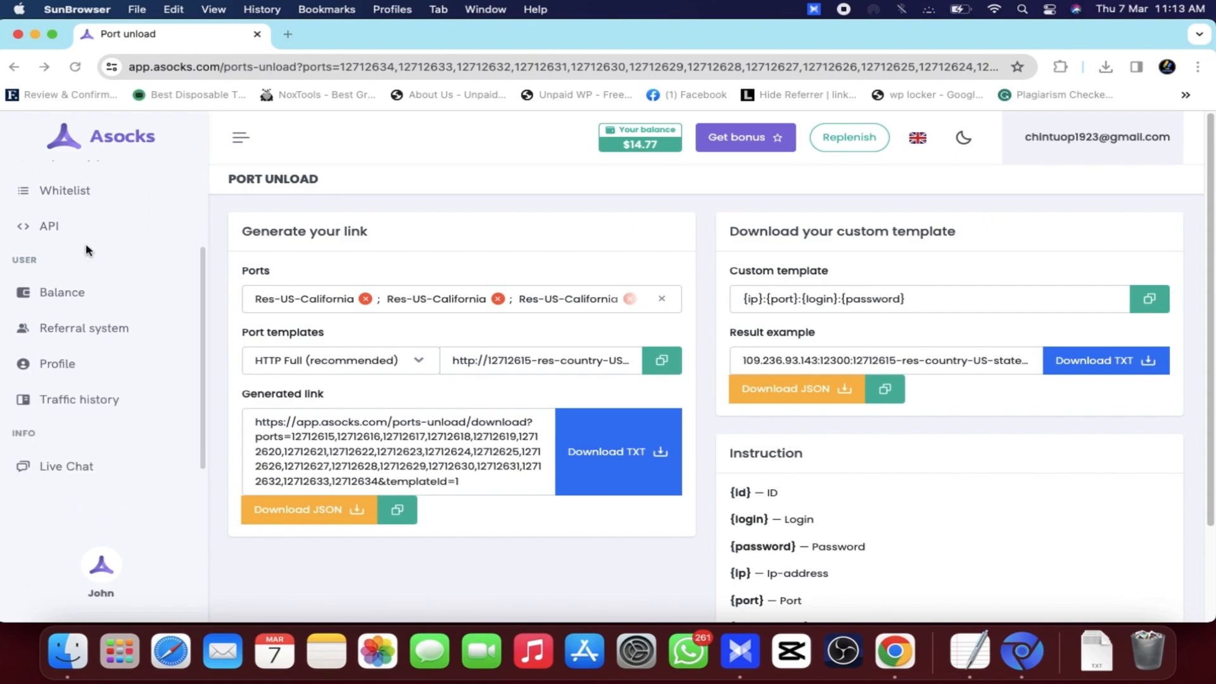
pyautogui.scroll(3, 87, 247)
pyautogui.scroll(-1, 63, 248)
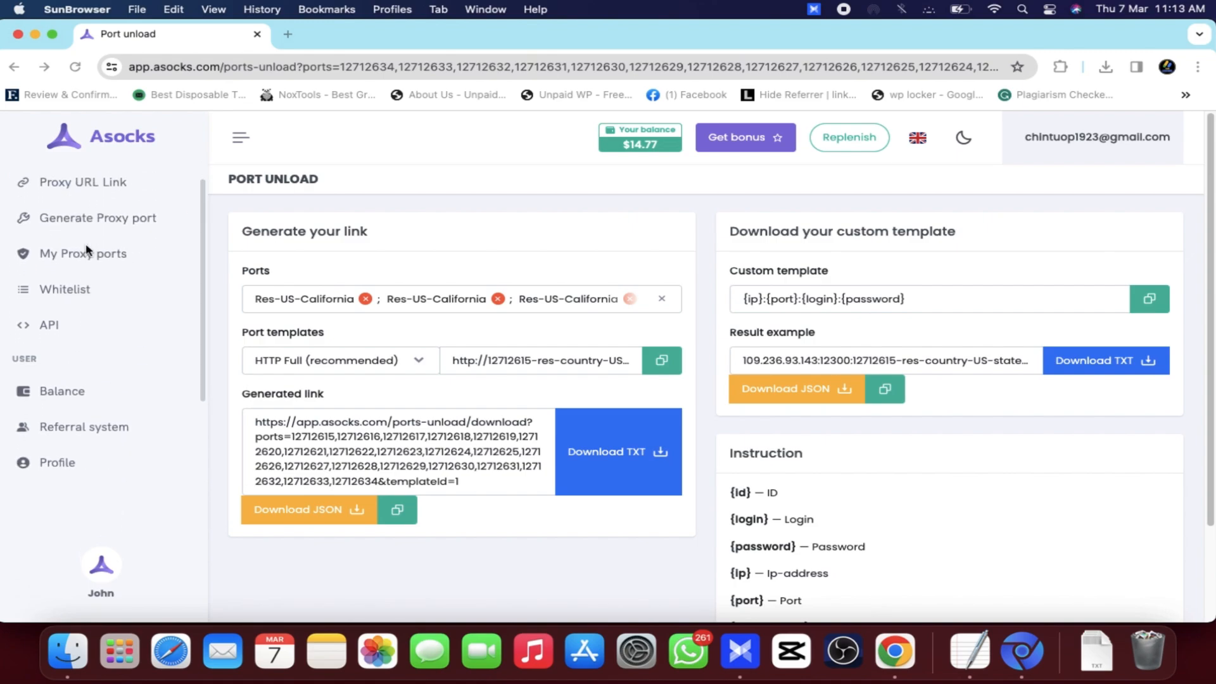
pyautogui.click(62, 426)
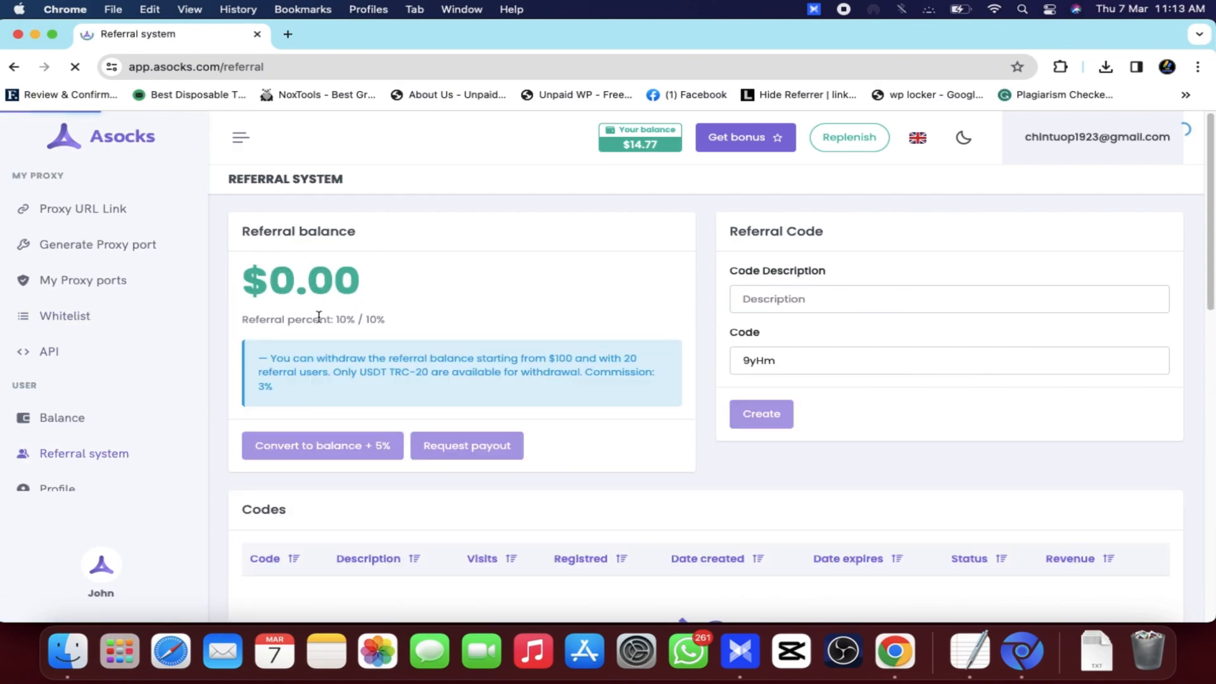
pyautogui.scroll(-1, 318, 313)
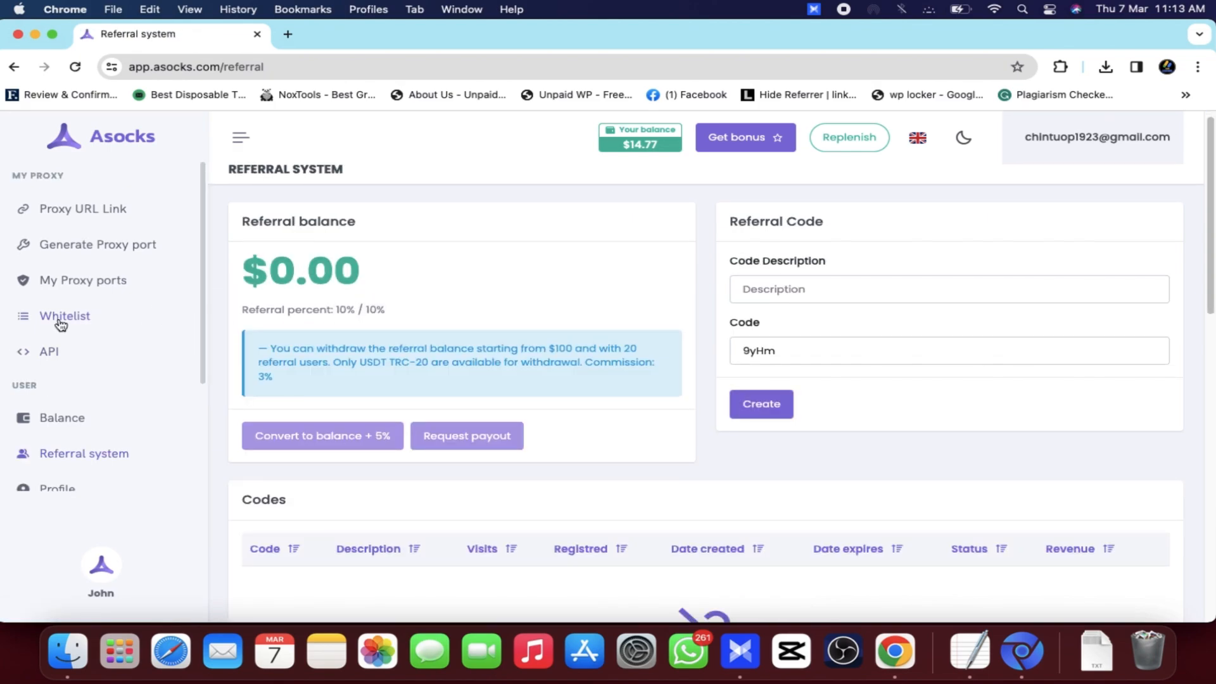
# Step: Look through the remaining account and info sections of the site, and open the Proxy URL Link page
pyautogui.scroll(-5, 61, 320)
pyautogui.scroll(-1, 86, 365)
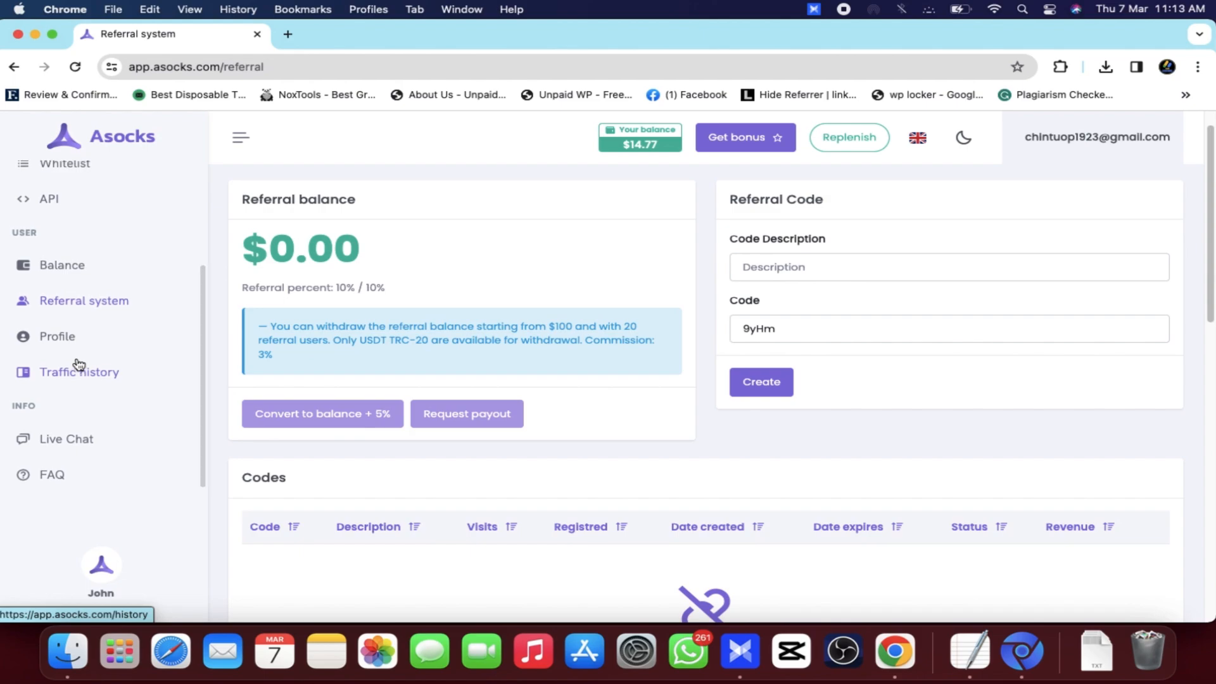
pyautogui.scroll(5, 76, 356)
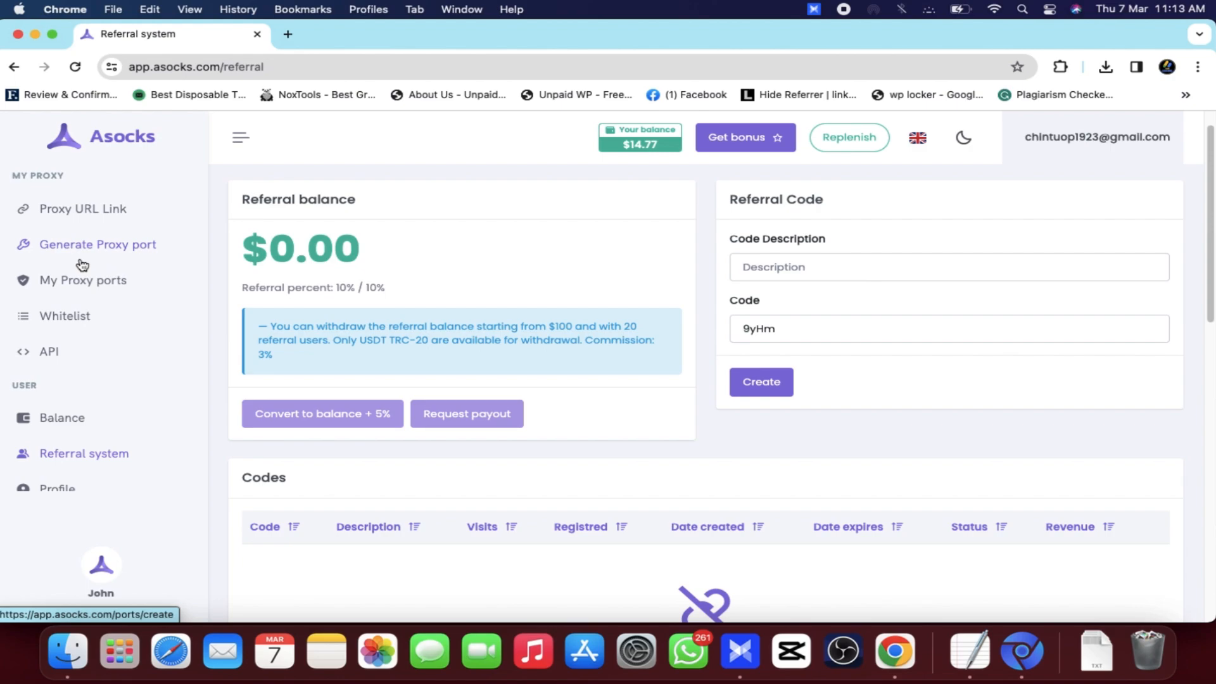
pyautogui.click(63, 209)
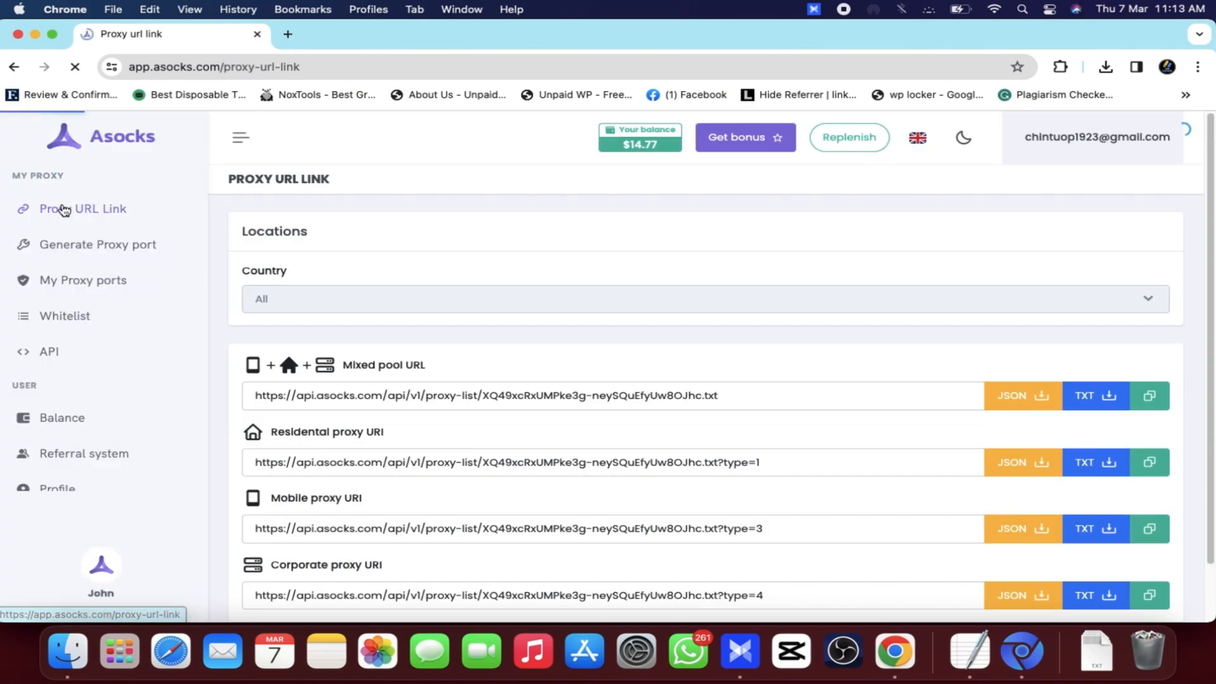